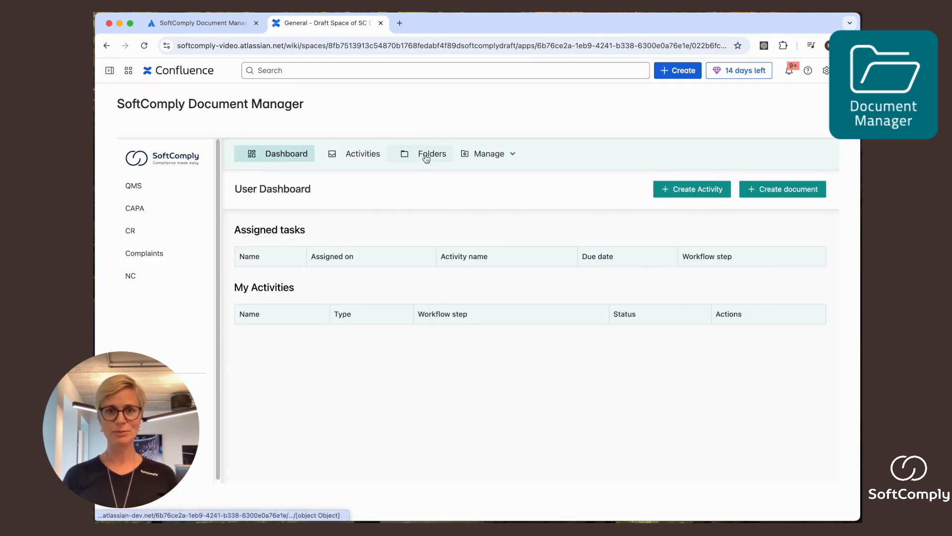
Step: Start a new document from the Folders view and title it MyCompany SOP Template
click(425, 158)
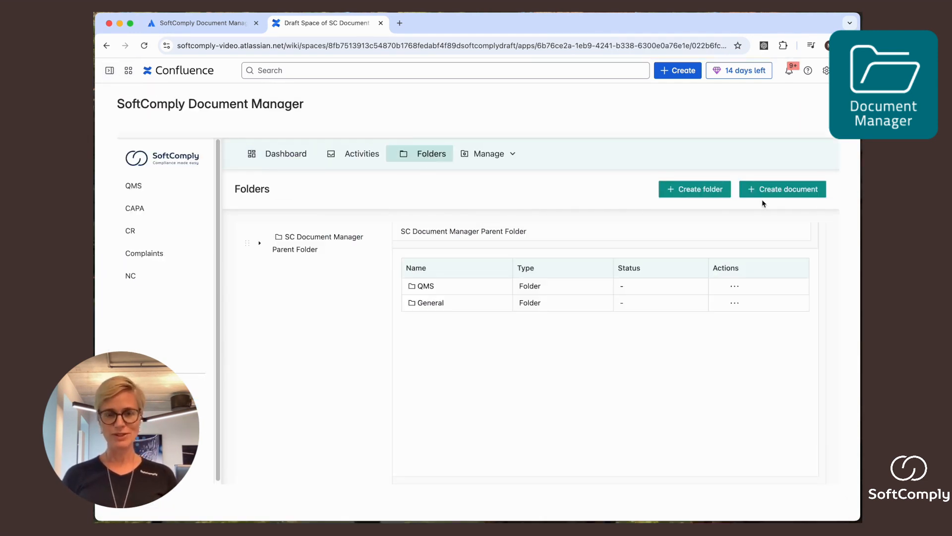
click(773, 193)
click(403, 241)
text(M)
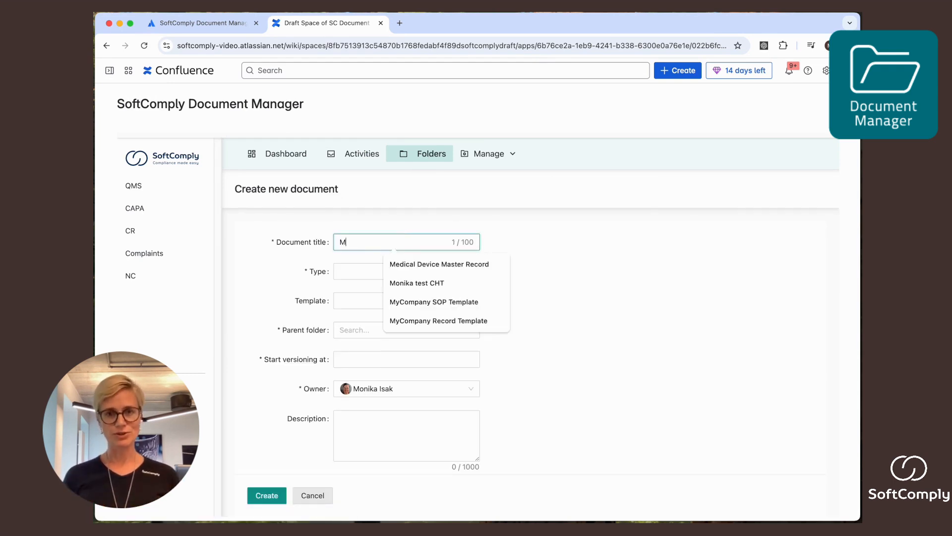
text(yCompany)
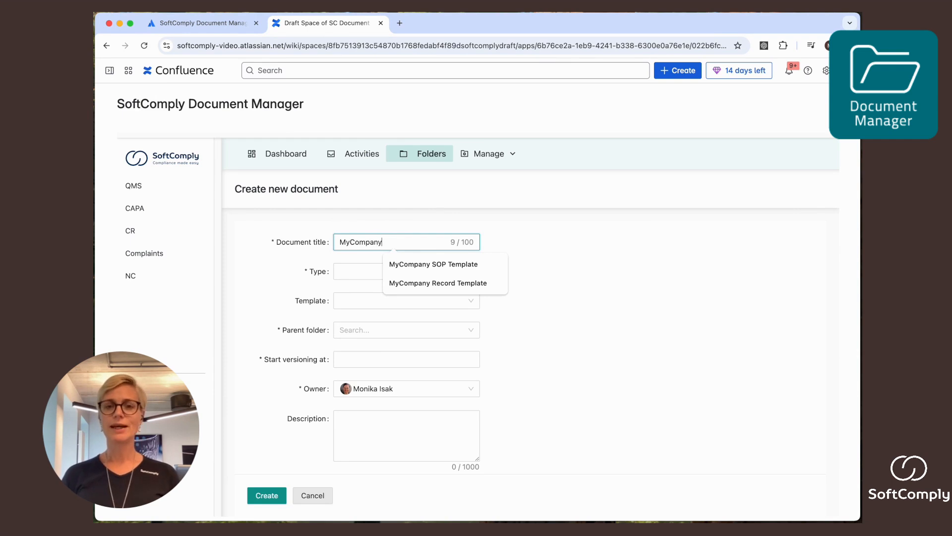
text( SOP te)
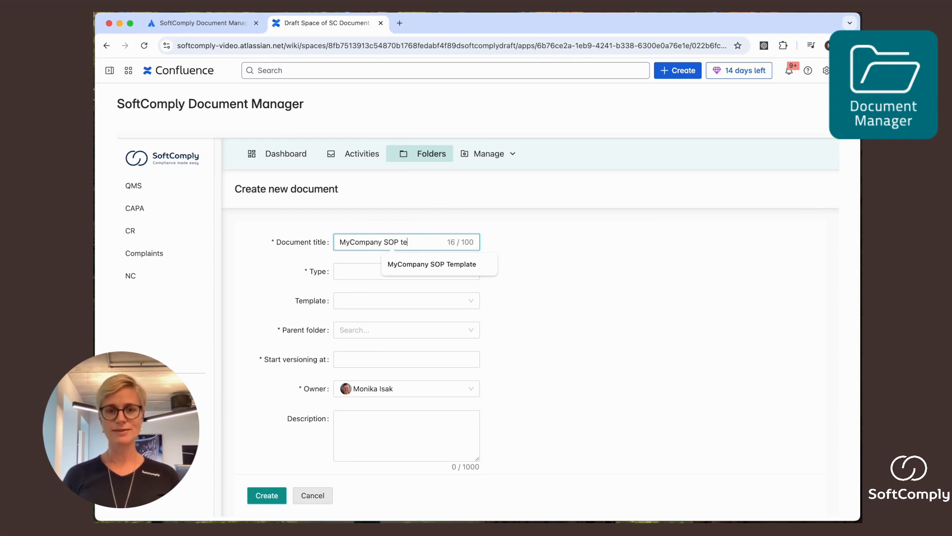
click(431, 263)
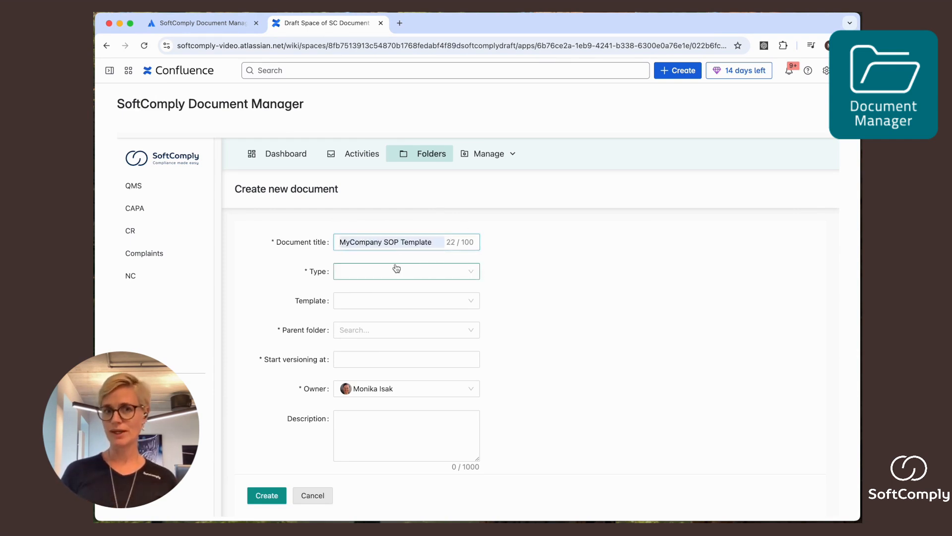
Step: Set the type to QMS Template, the parent folder to QMS and versioning to start at 1, then create the document
click(397, 271)
click(397, 343)
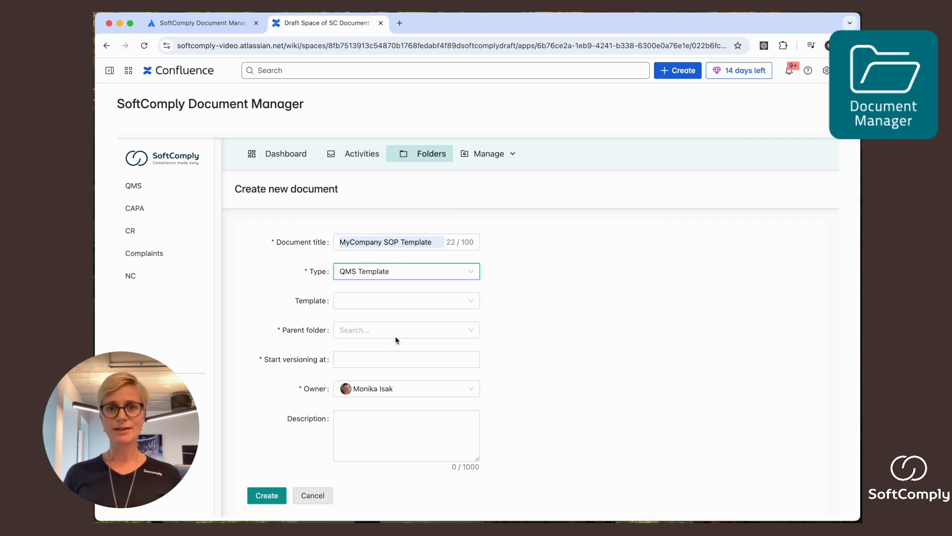
click(378, 301)
click(378, 301)
click(384, 329)
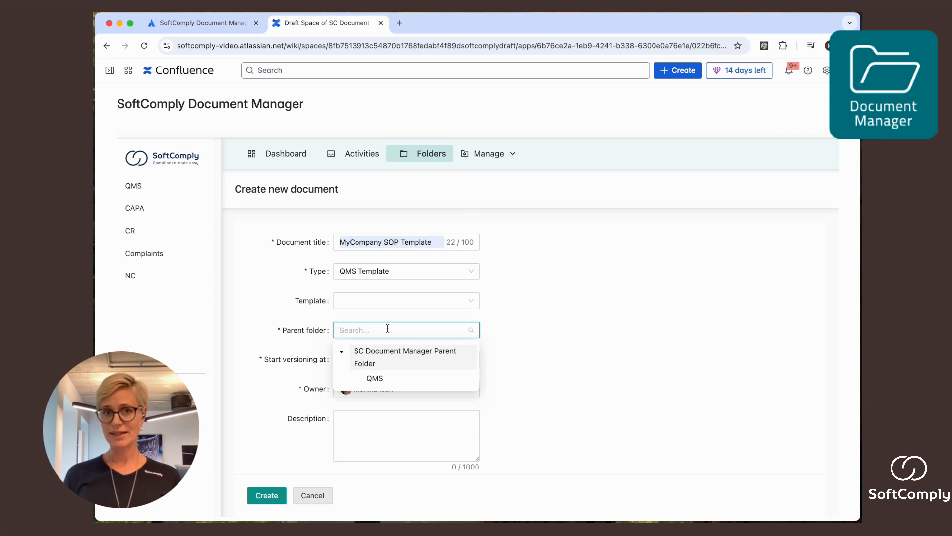
click(380, 380)
click(355, 359)
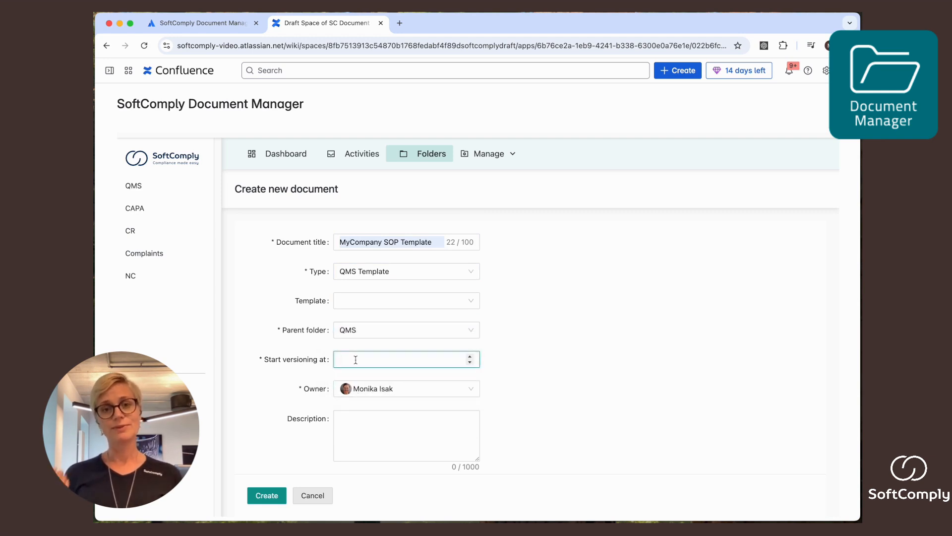
click(268, 502)
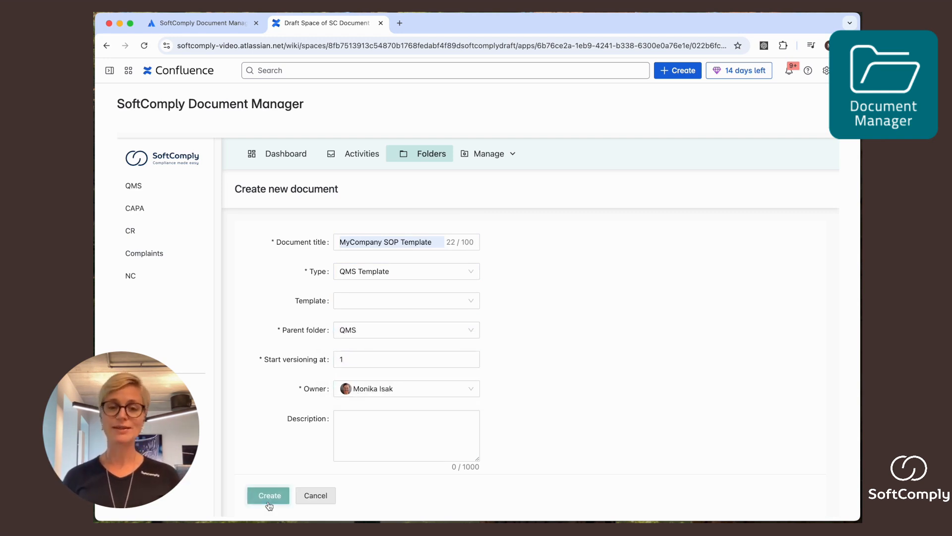
Step: Open MyCompany SOP Template from the QMS folder and check its change history
click(260, 243)
click(307, 265)
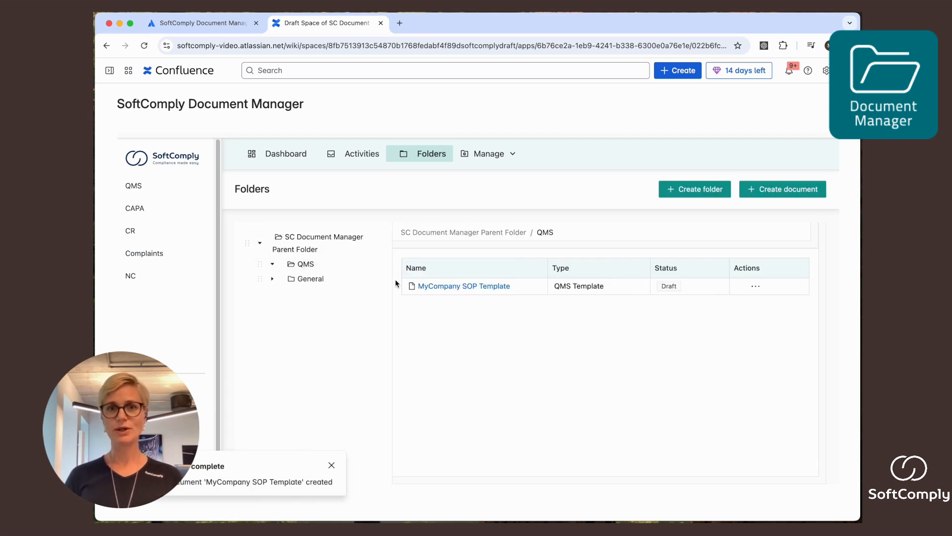
click(465, 287)
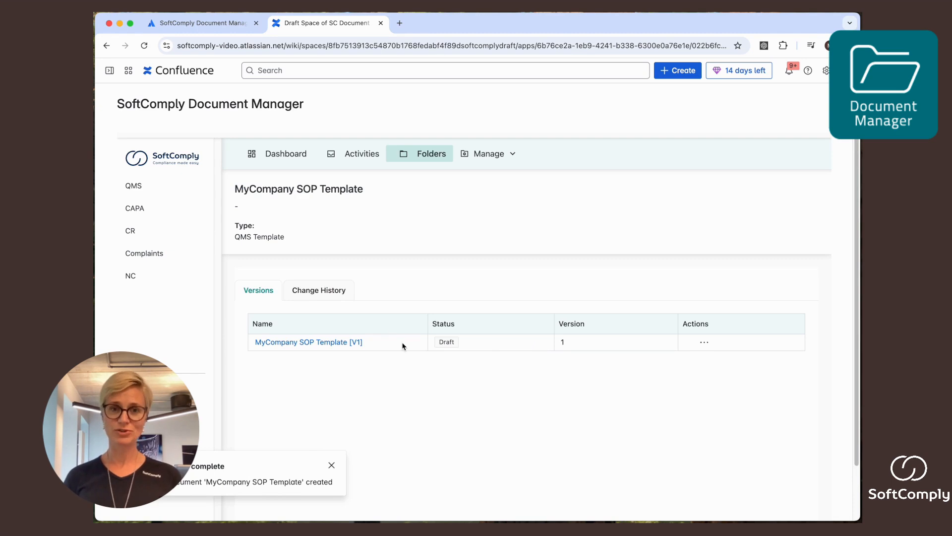
click(320, 292)
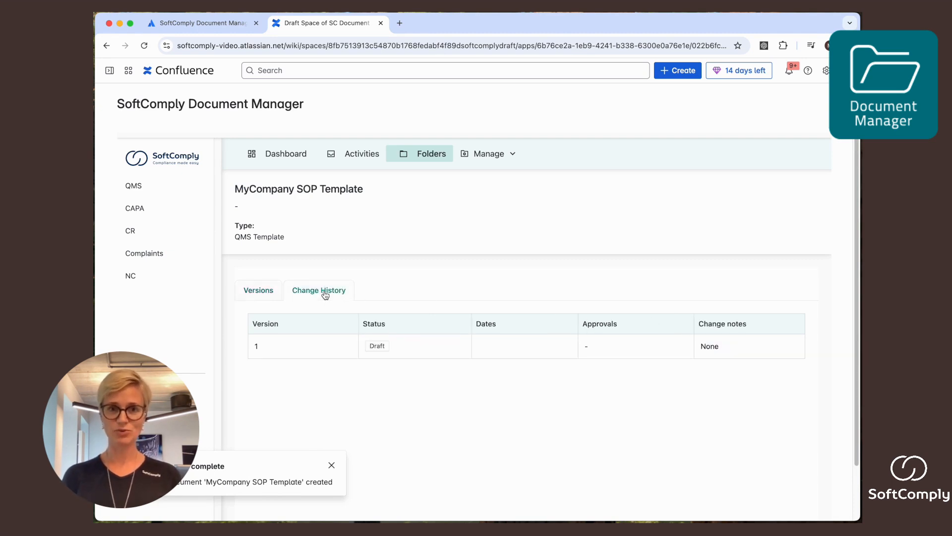
click(251, 296)
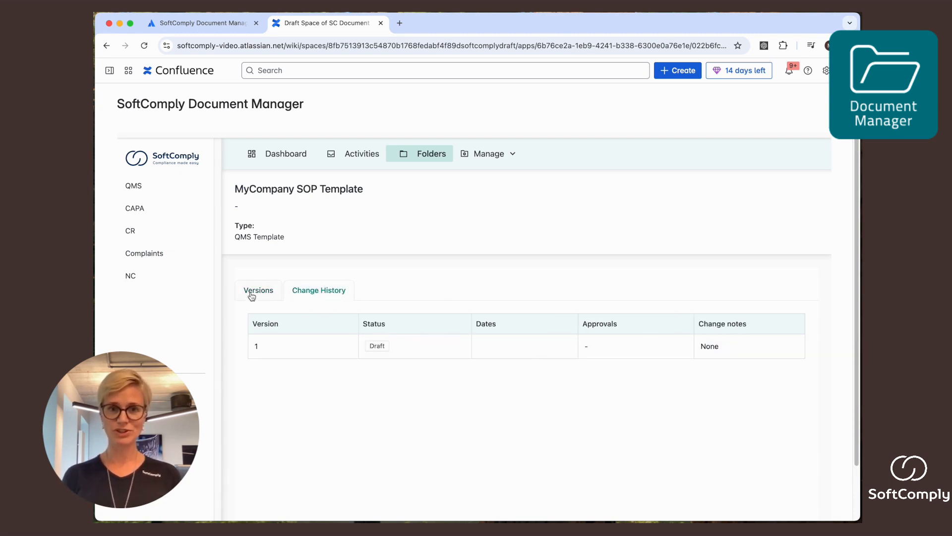
Step: View version 1 of the SOP template in Confluence and open the page for editing
click(703, 341)
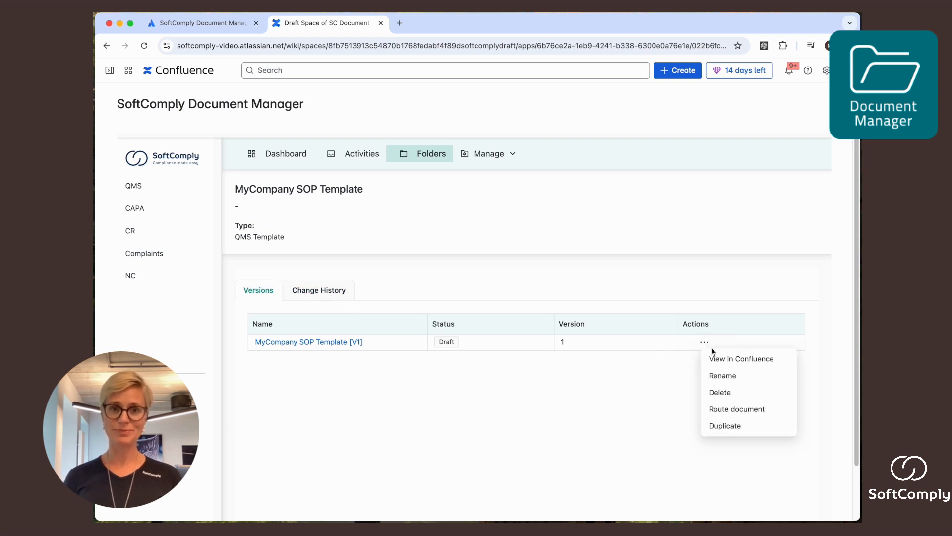
click(717, 356)
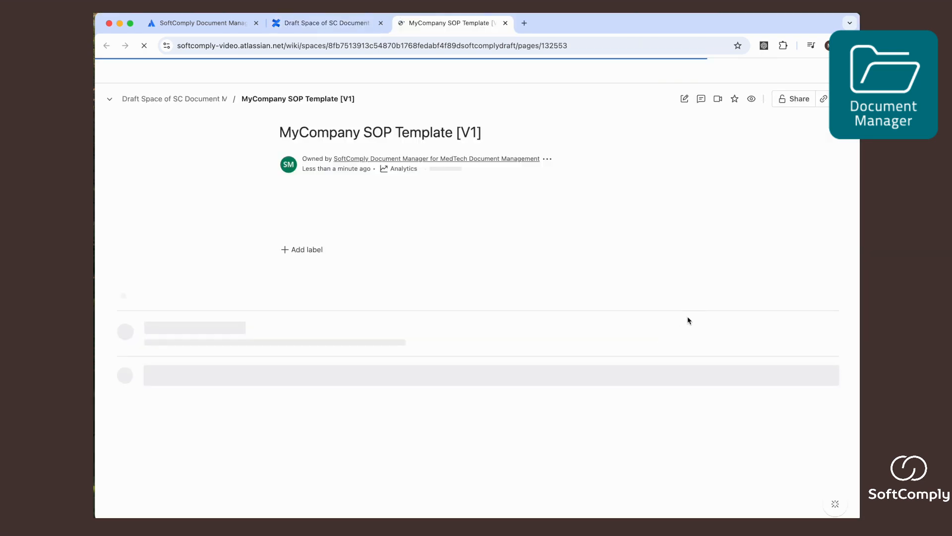
click(684, 98)
Step: Add the text TITLE to the page body with a divider above and below it
click(616, 124)
click(496, 329)
key(Return)
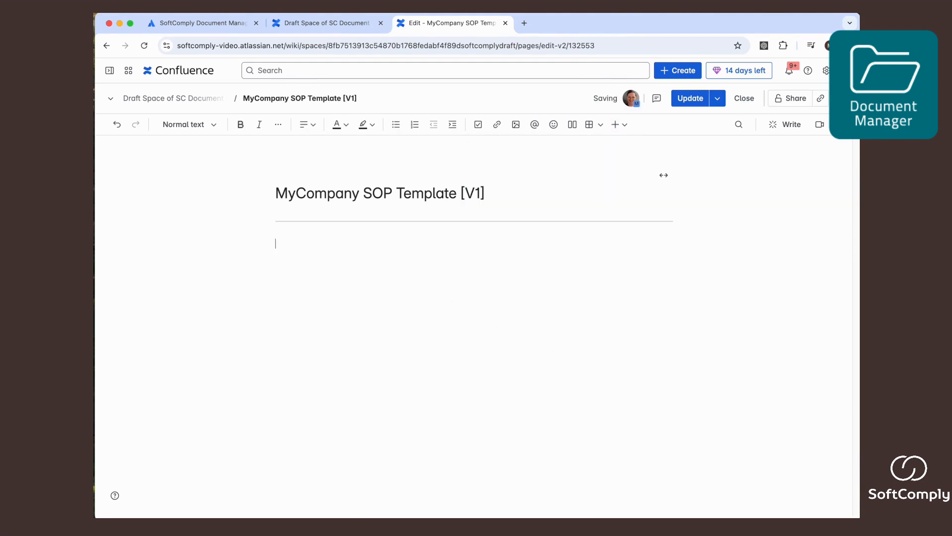
click(616, 125)
click(575, 320)
Step: Format the TITLE line as Heading 1 and centre it
double_click(286, 243)
click(184, 124)
click(198, 176)
click(307, 125)
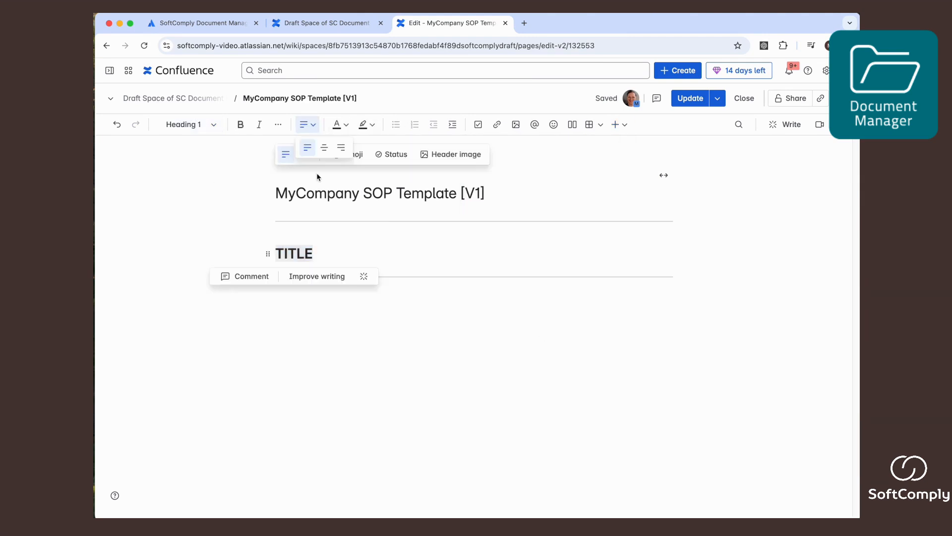
click(306, 153)
Step: Switch the page to full width and insert a table of contents below the second divider
click(664, 175)
click(612, 315)
text(/tab)
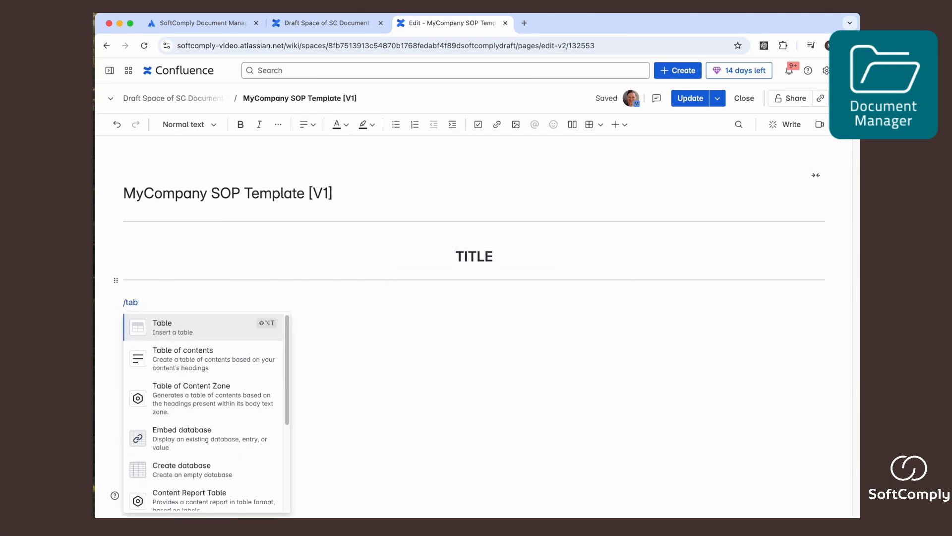
click(234, 355)
Step: Configure the table of contents so that it leaves out the Heading 1 title
click(739, 342)
click(724, 384)
click(743, 384)
click(729, 442)
Step: Add the lines Scope, Purpose, Procedure, Roles & Responsibilities and Attachments below the table of contents
click(458, 391)
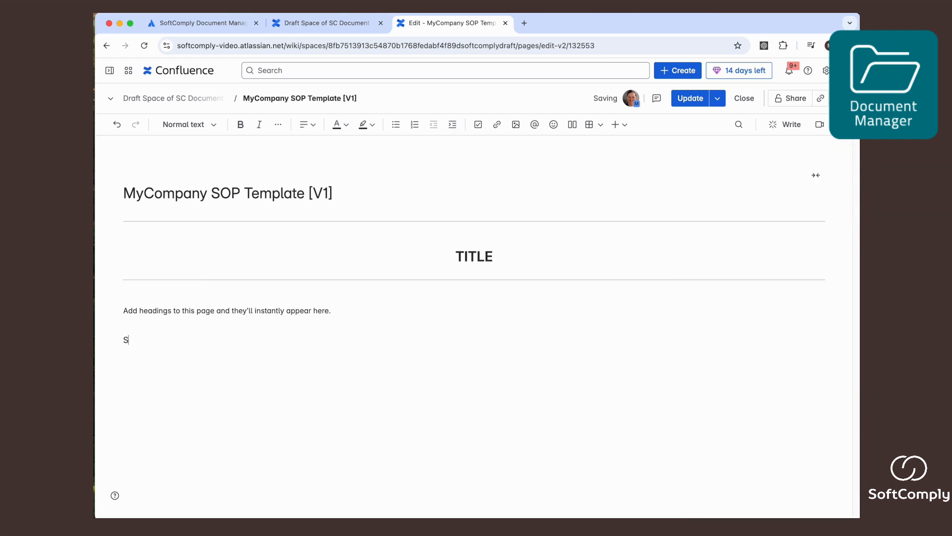
text(PurposeProcedure)
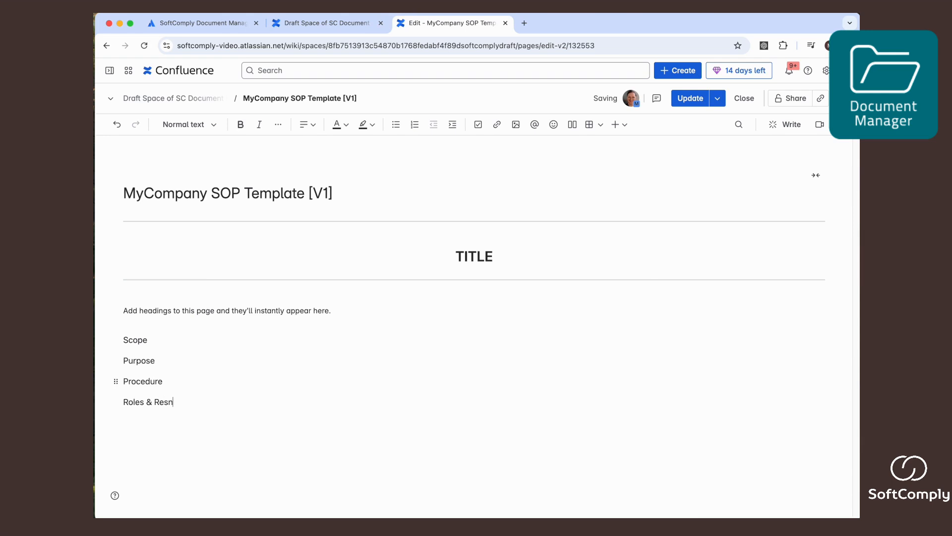
text(tachments)
Step: Format the five section names from Scope to Attachments as Heading 2
click(137, 341)
click(199, 127)
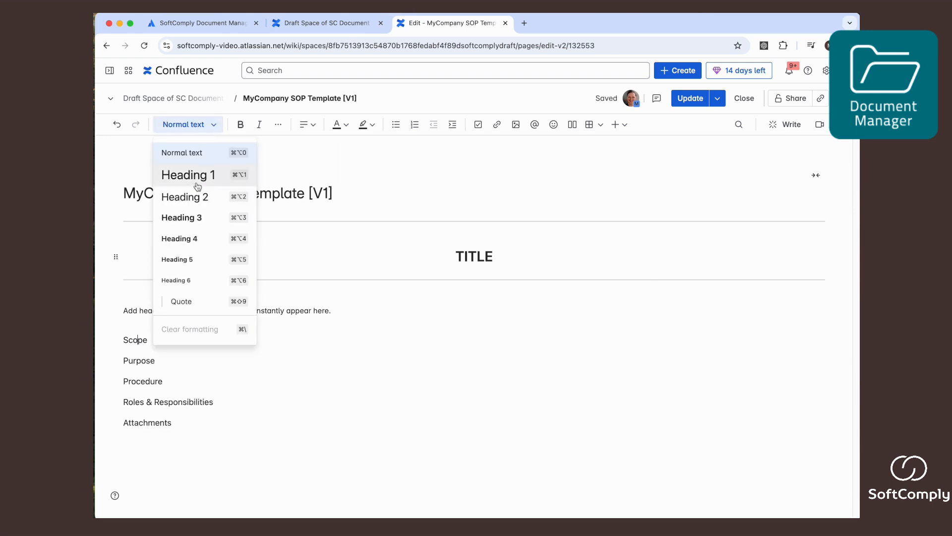
click(194, 198)
click(134, 391)
click(185, 124)
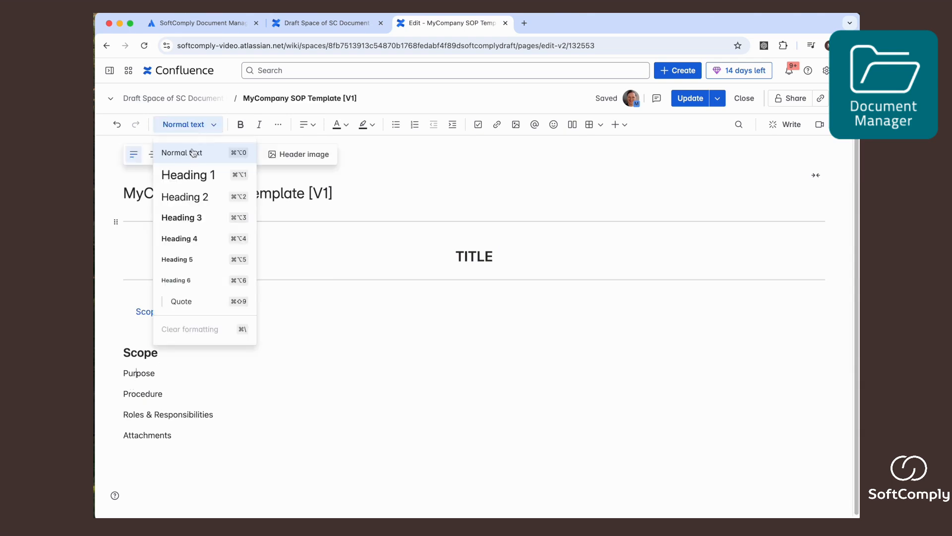
click(194, 197)
click(137, 417)
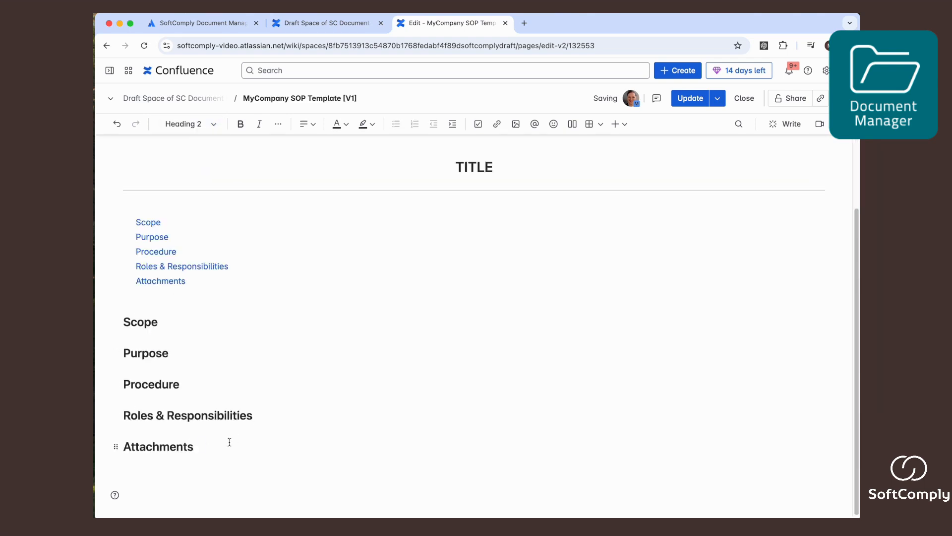
Step: Insert the Document Manager FULL Change History Table below the Attachments heading and update the page
key(Return)
key(Return)
text(/)
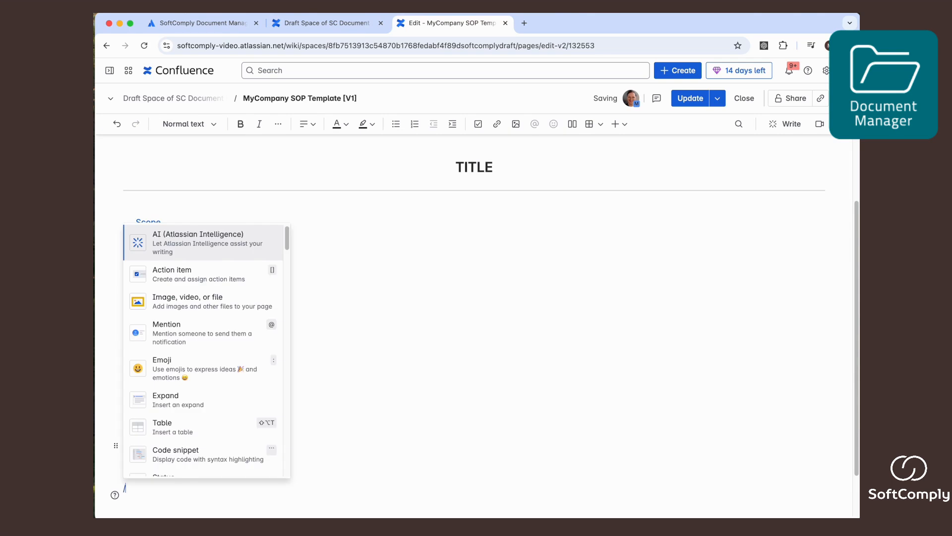
text(change)
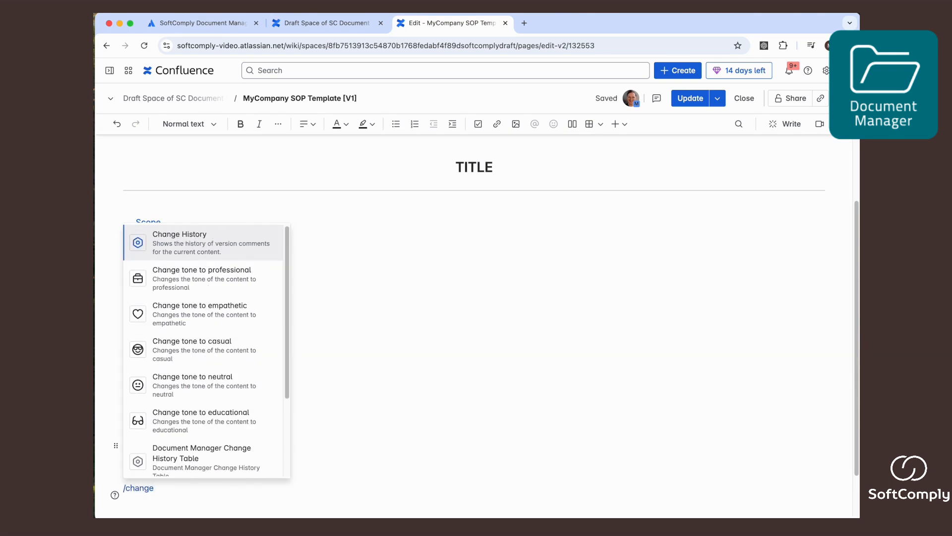
scroll(245, 439, down, 1)
scroll(223, 449, down, 3)
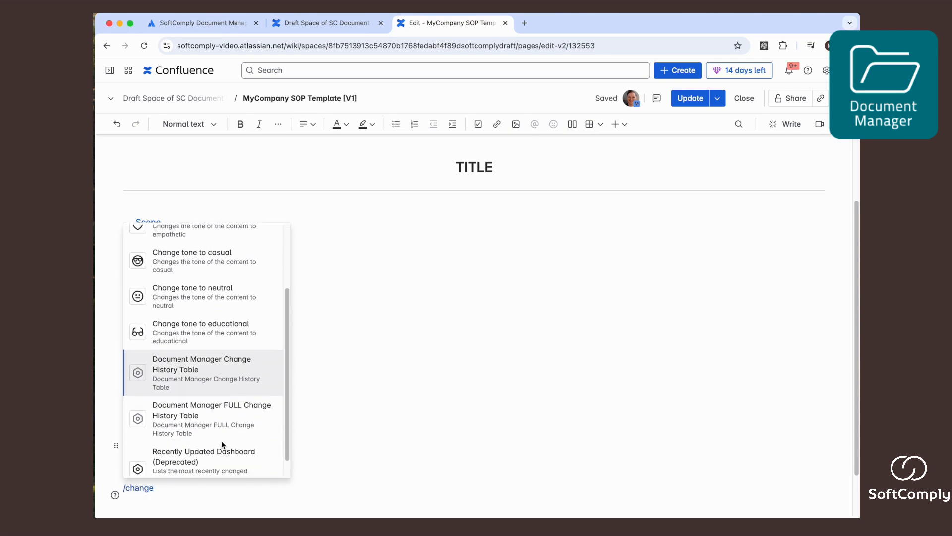
click(213, 418)
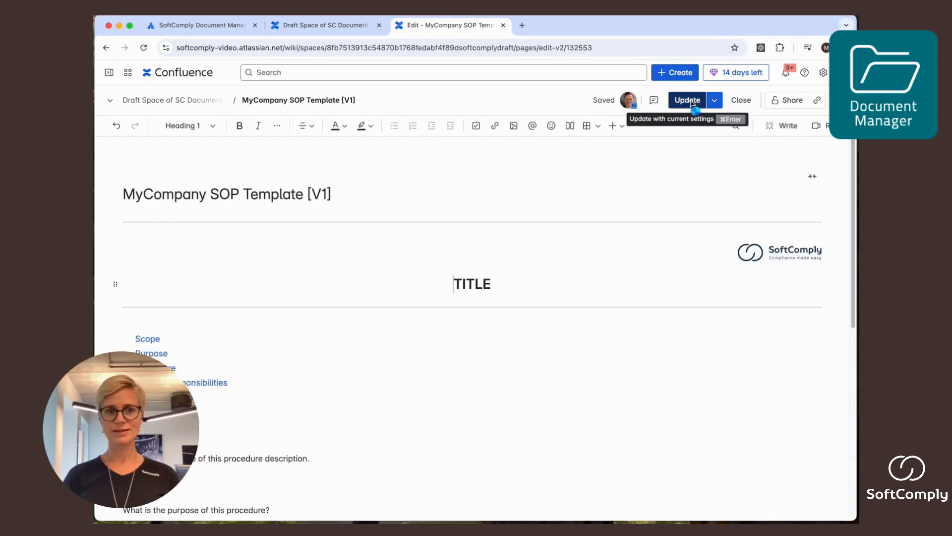
click(692, 103)
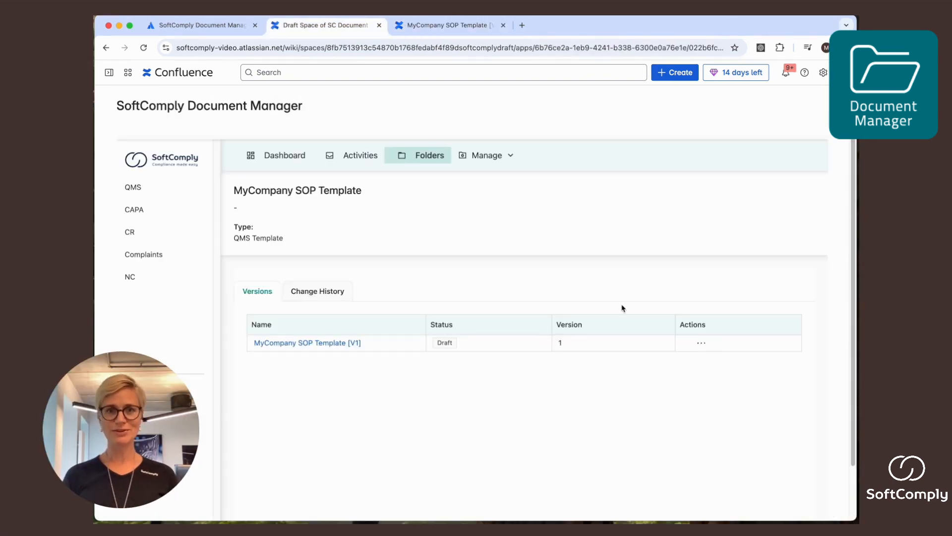
Step: Route version 1 of the SOP template and create its release activity with the Review and Approve lifecycle
click(700, 342)
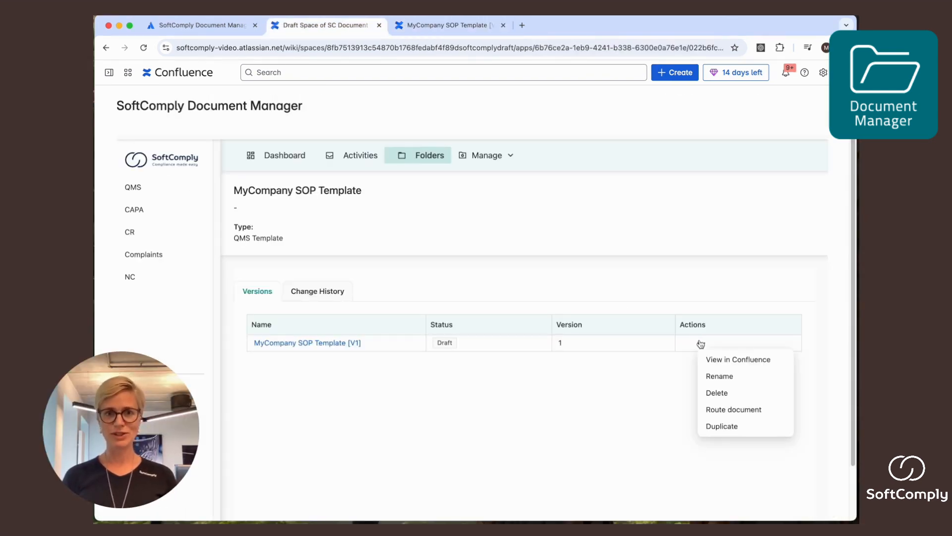
click(733, 410)
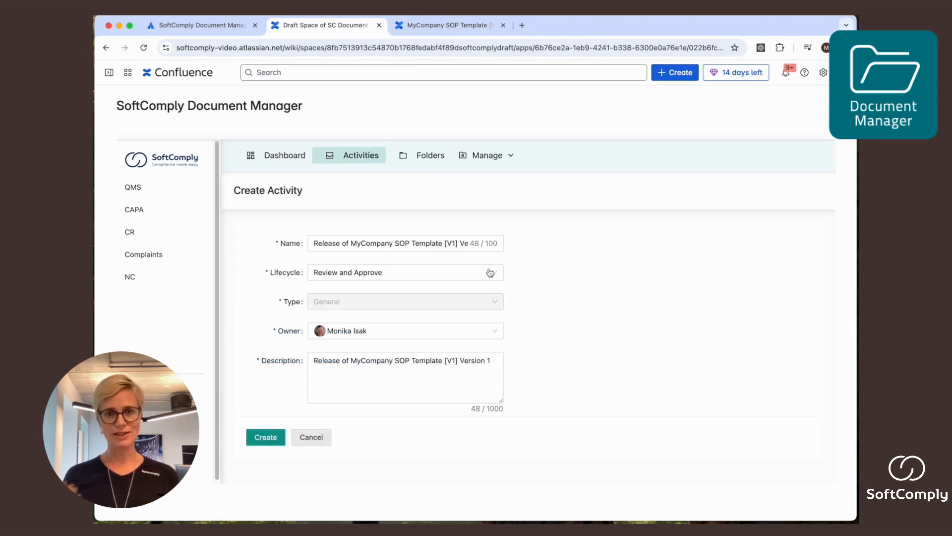
click(323, 277)
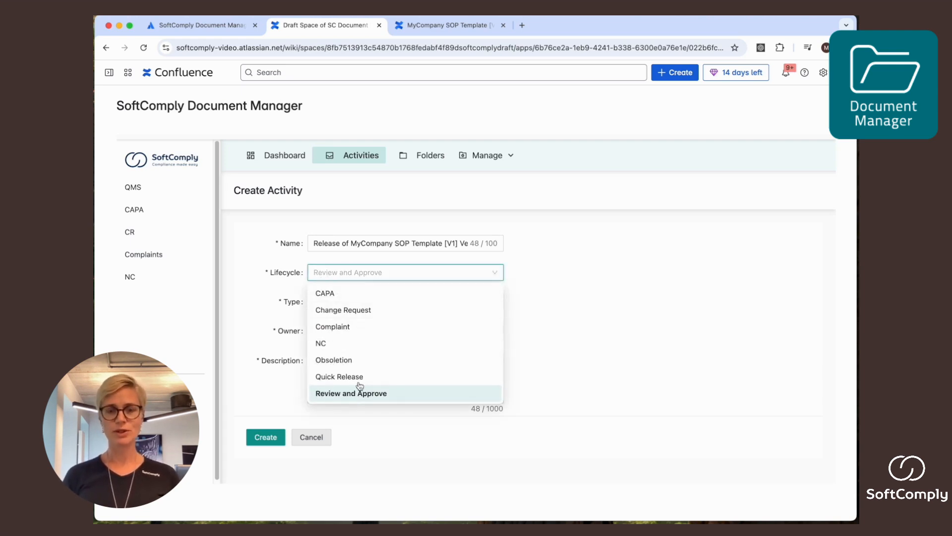
click(553, 287)
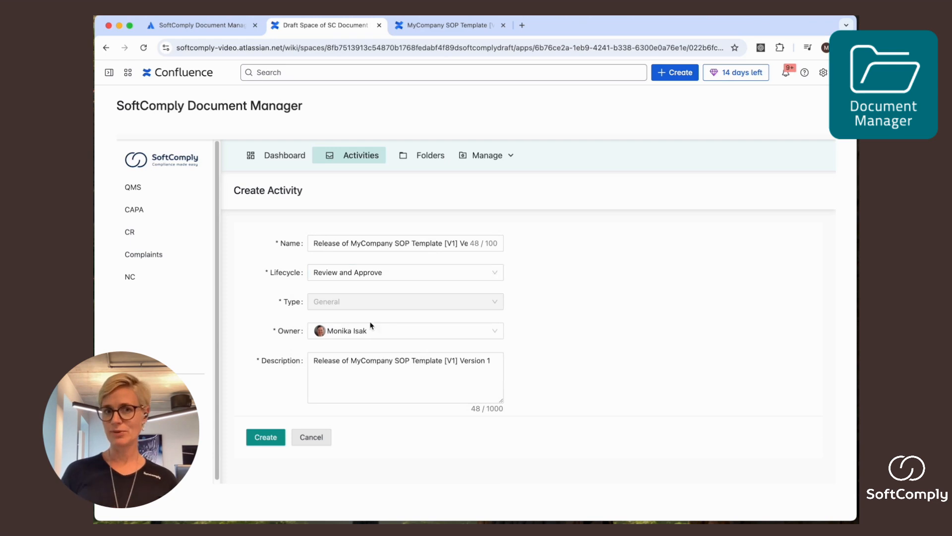
click(257, 438)
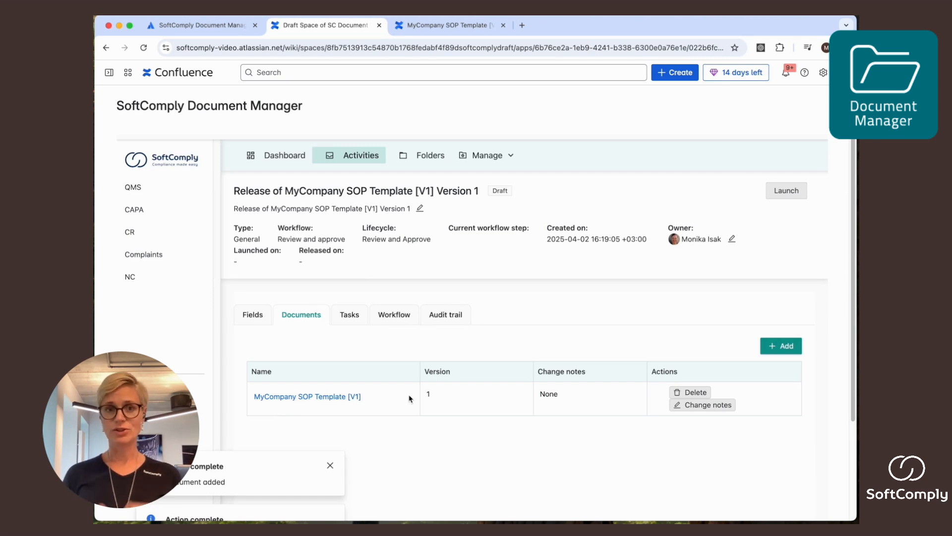
Step: Enter "First version" as the change notes for the MyCompany SOP Template [V1] document in the release activity
click(706, 406)
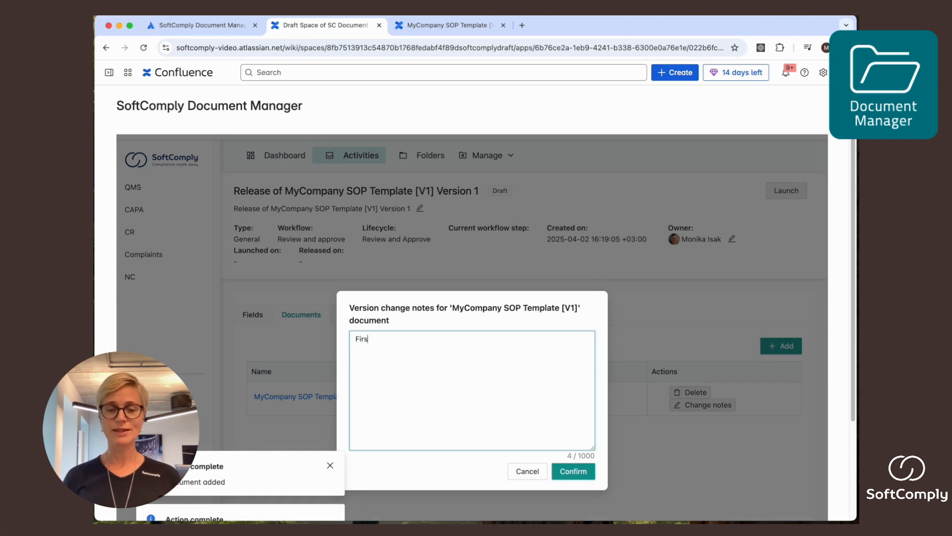
text(First version)
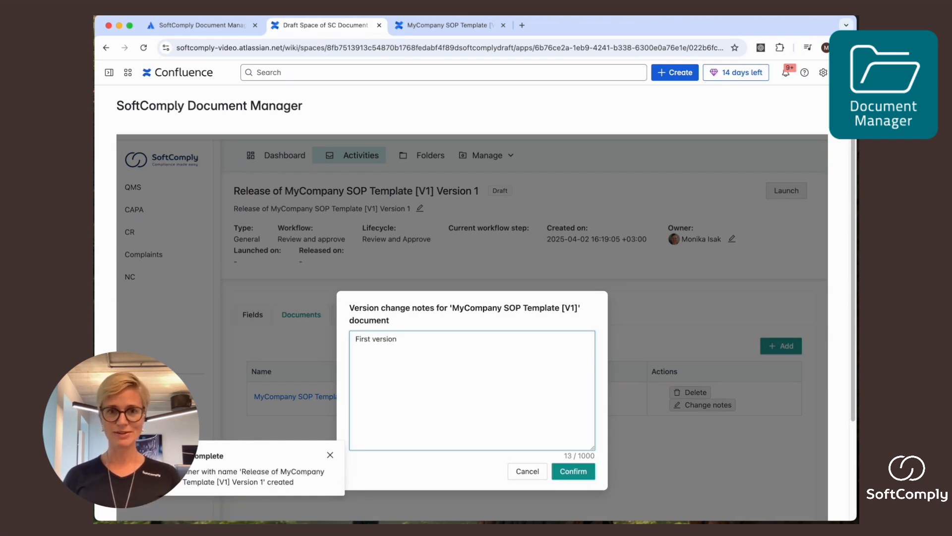
click(573, 471)
Step: Assign a user as reviewer to the activity's Review Documents task
click(349, 314)
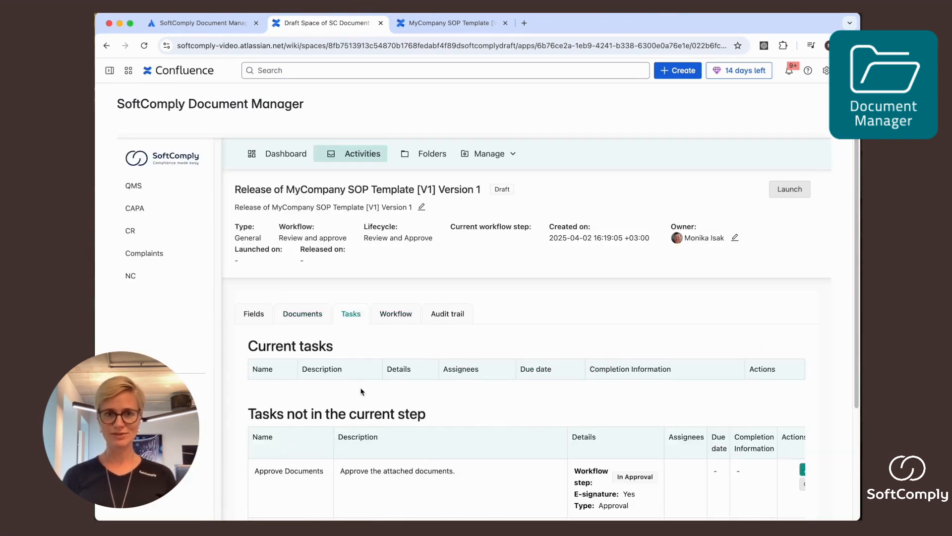
scroll(360, 391, down, 5)
drag(256, 323, 327, 329)
drag(256, 381, 322, 384)
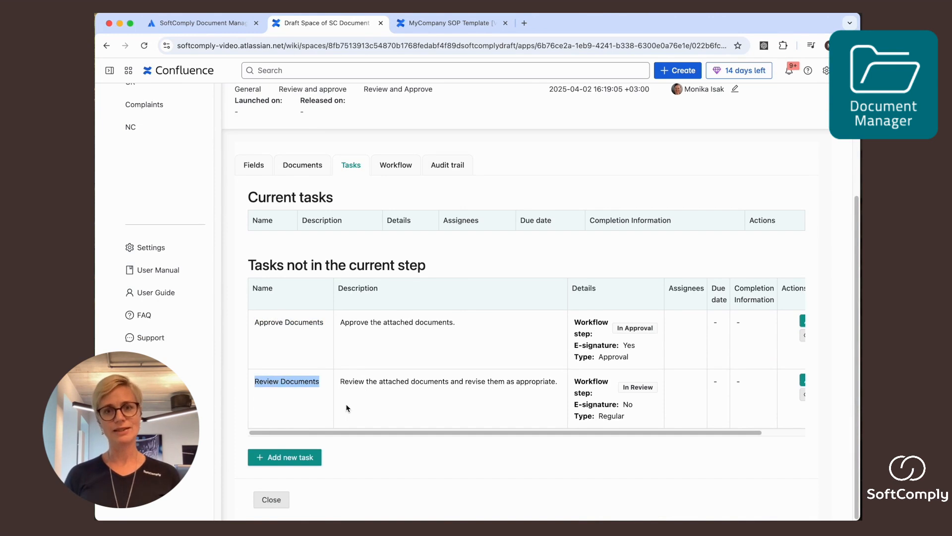
scroll(457, 397, right, 3)
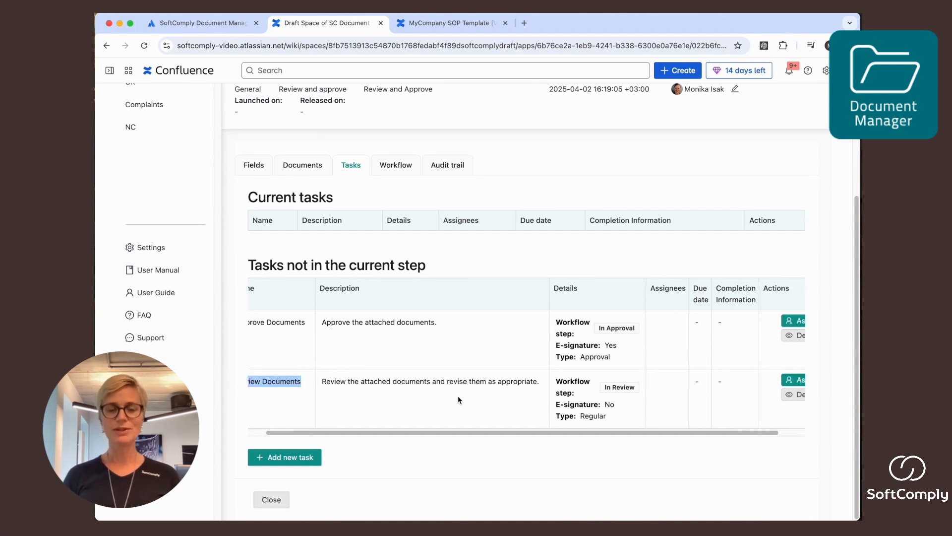
click(780, 381)
click(446, 245)
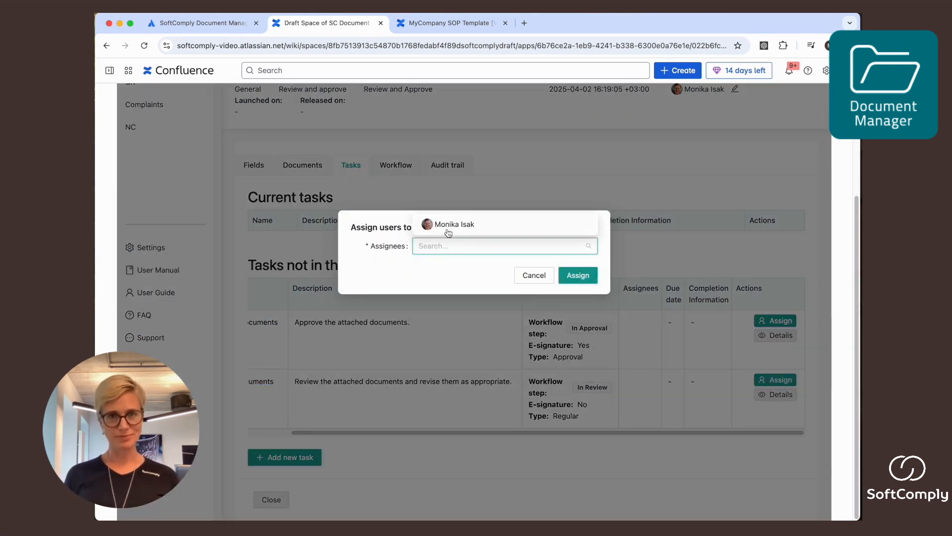
click(448, 225)
click(574, 276)
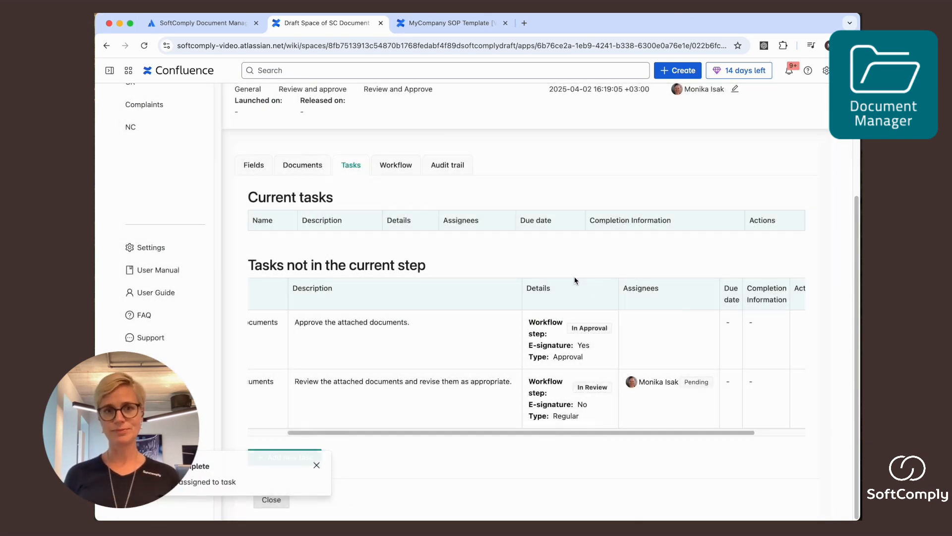
Step: Assign a user as approver to the activity's Approve Documents task
scroll(771, 330, right, 3)
click(775, 320)
click(496, 248)
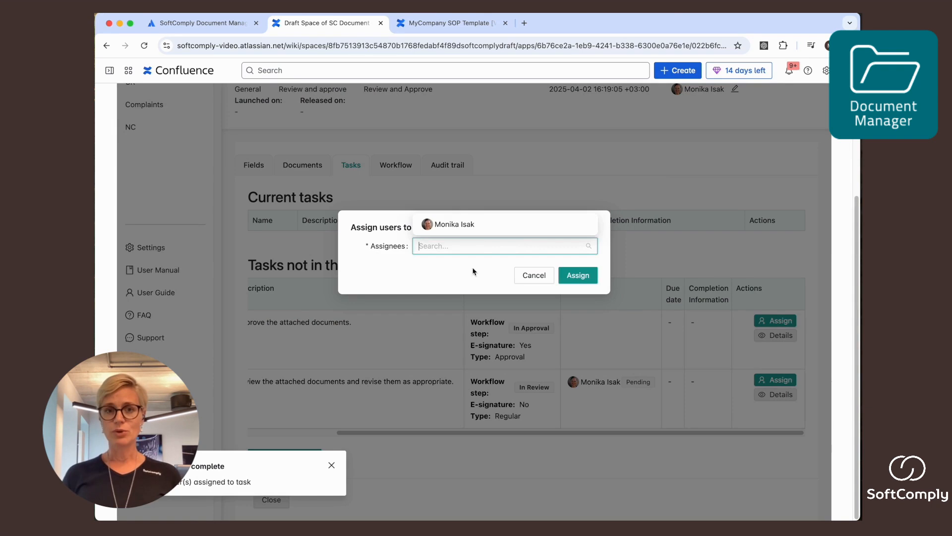
click(453, 226)
click(576, 276)
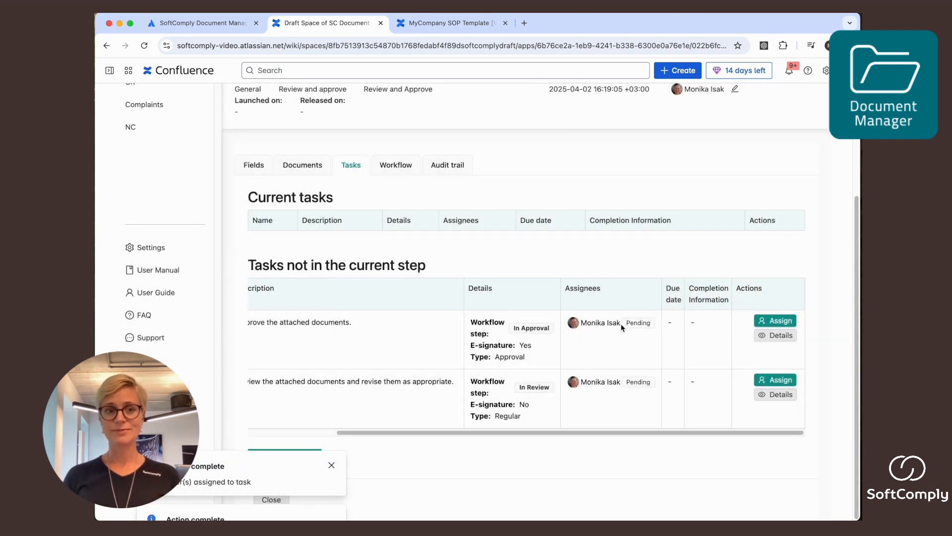
scroll(645, 335, up, 1)
drag(628, 337, 649, 339)
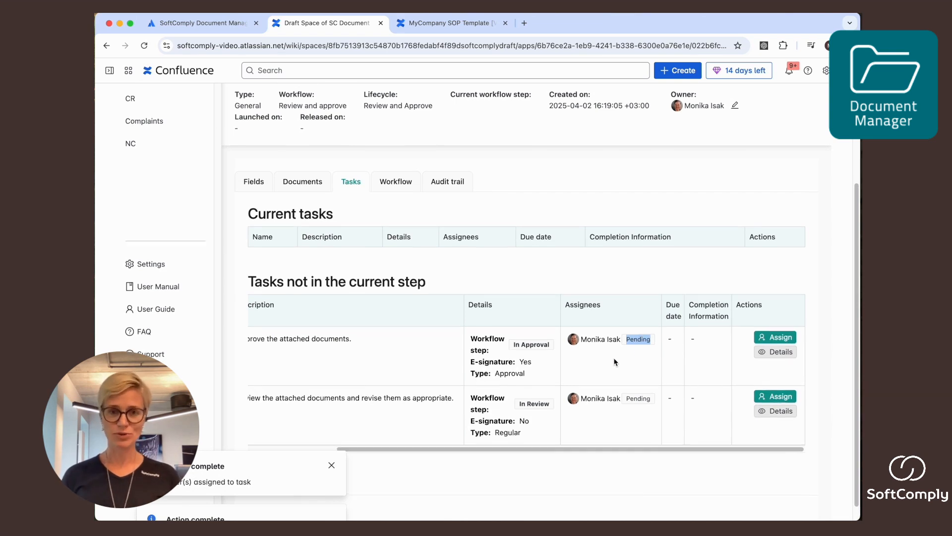
Step: Check the activity's workflow and audit trail, and launch the release of the SOP template
scroll(496, 347, up, 2)
click(393, 214)
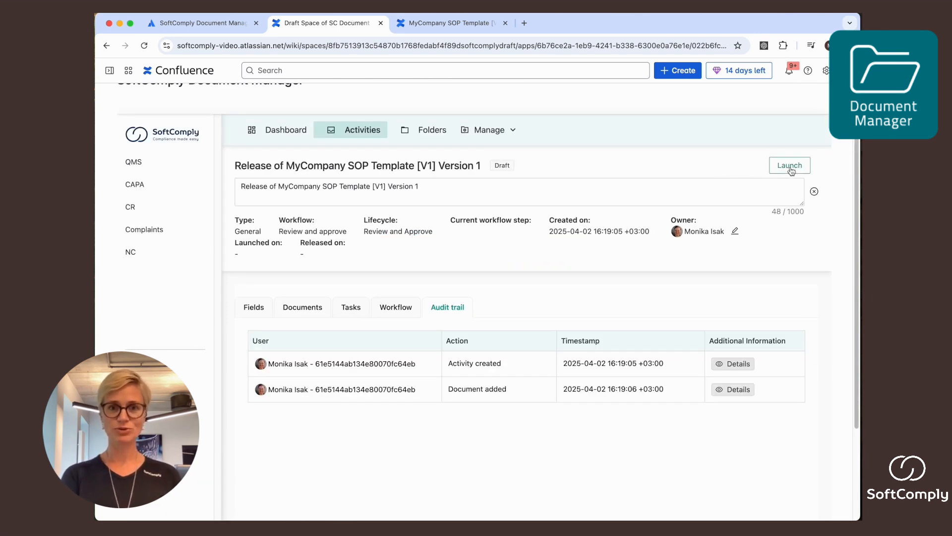
click(792, 170)
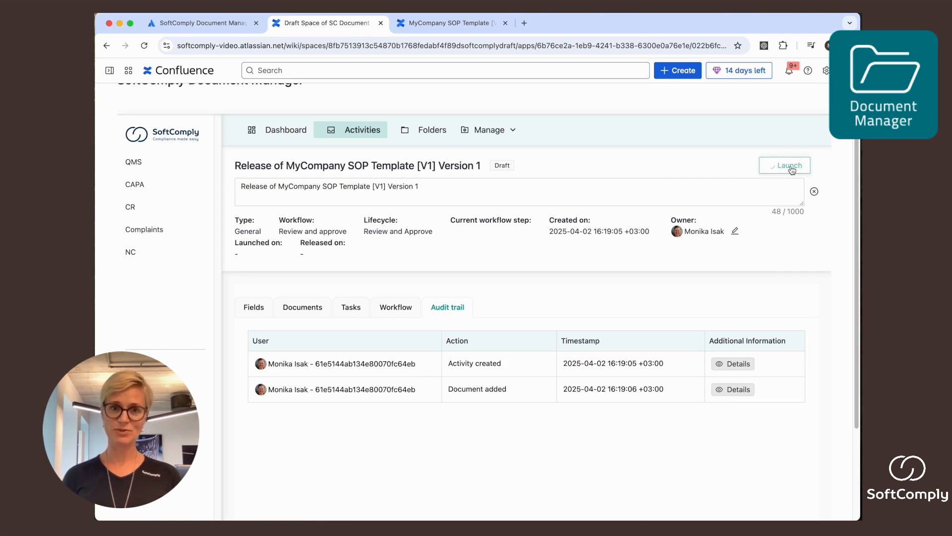
Step: Open the assigned Review Documents task's activity from the dashboard, view the attached SOP template and return to the activity's tasks
click(272, 130)
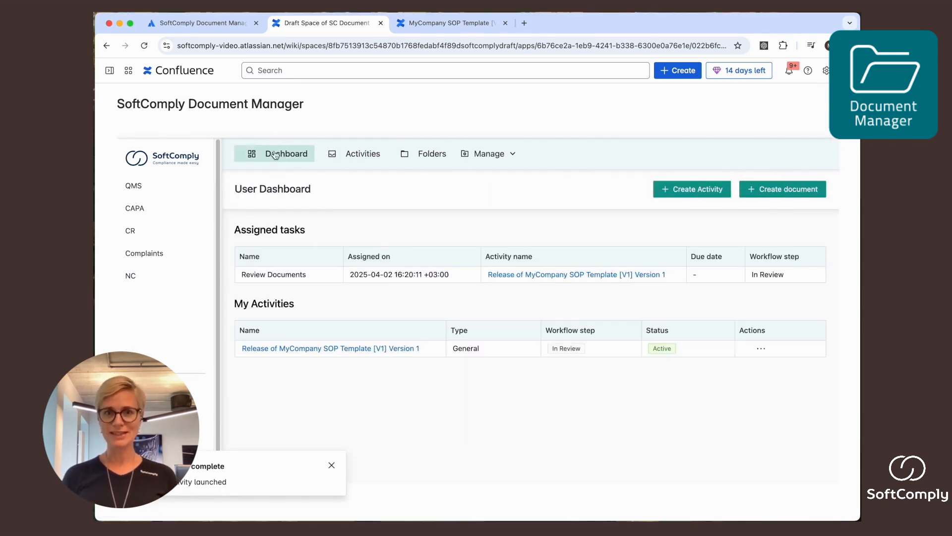
drag(232, 225, 316, 230)
click(526, 277)
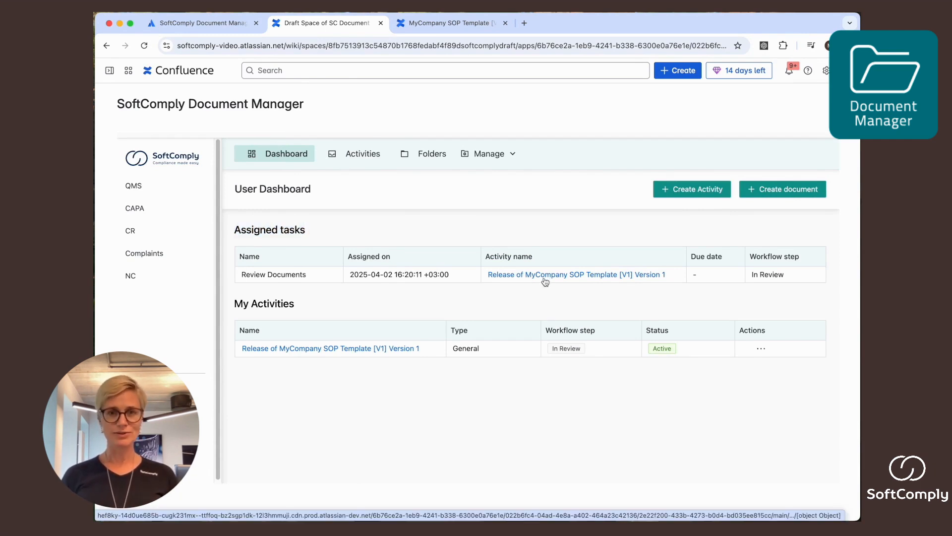
click(544, 275)
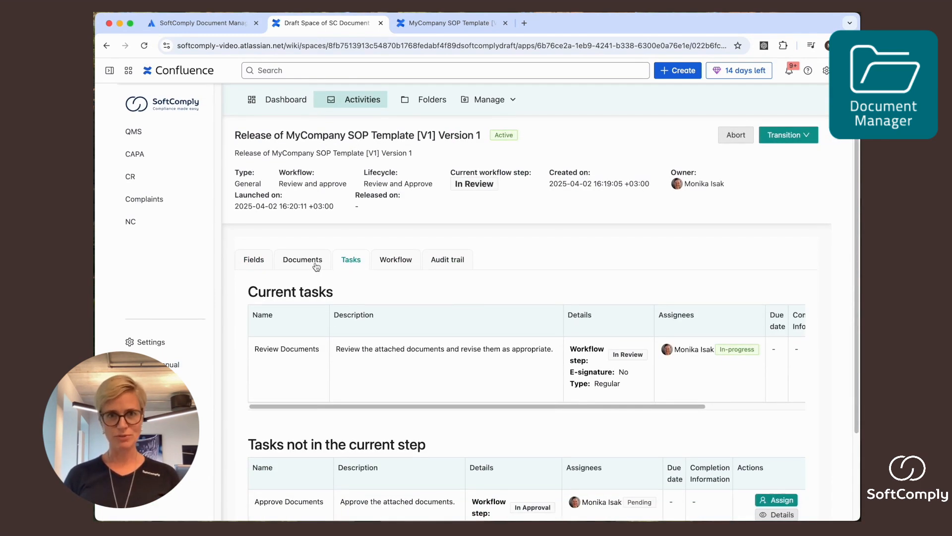
click(299, 263)
super+click(292, 324)
click(352, 318)
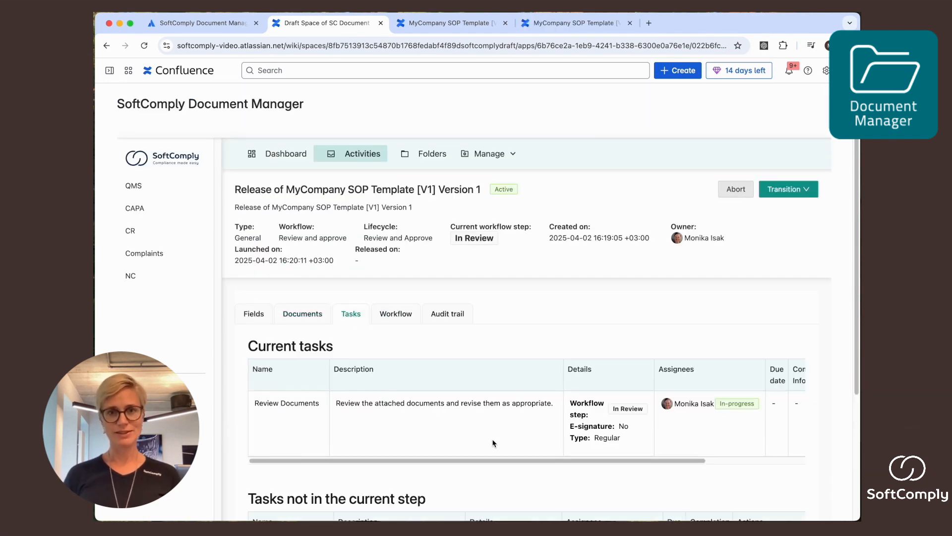
Step: Record "Reviewed, no comments" as the completion information of the Review Documents task and complete the task
scroll(494, 444, right, 5)
click(781, 431)
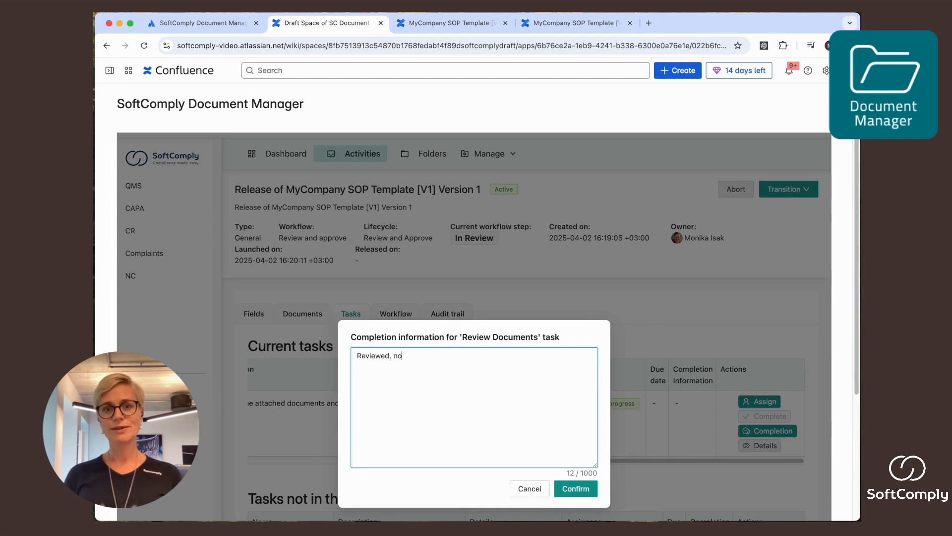
click(588, 490)
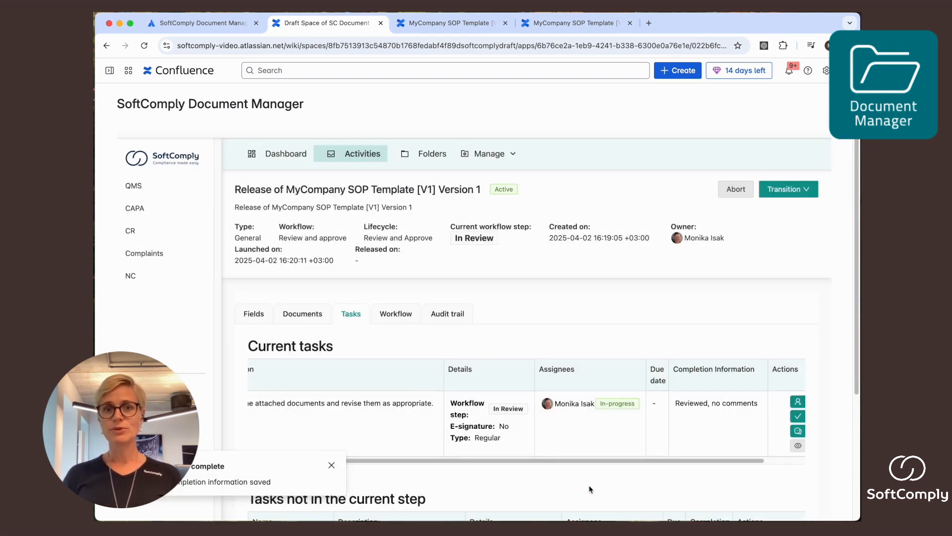
scroll(575, 478, down, 3)
click(747, 315)
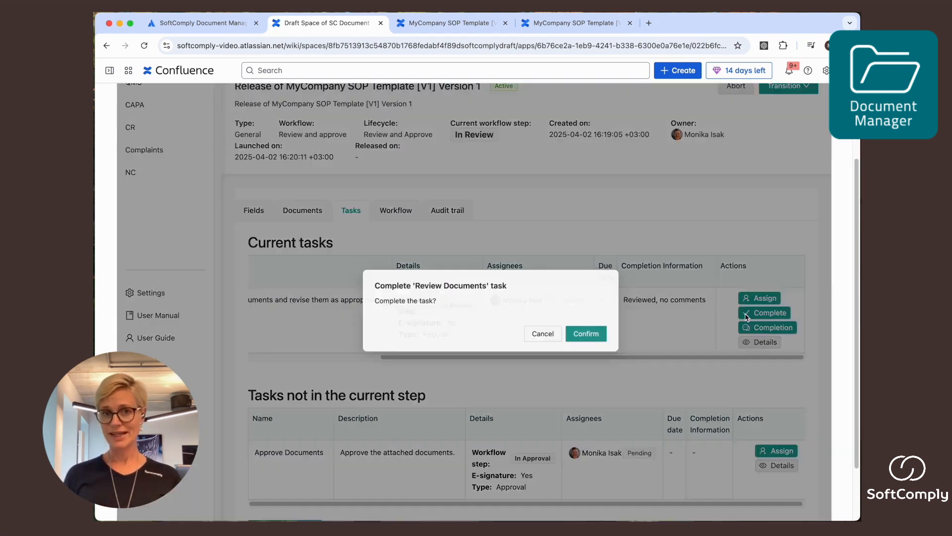
click(584, 333)
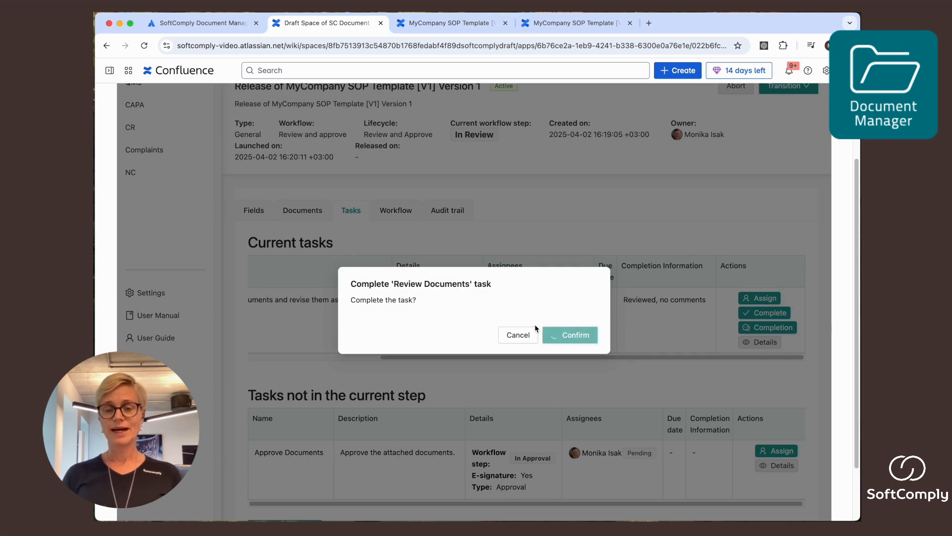
Step: Return to the dashboard and open the release activity of the assigned Approve Documents task
scroll(447, 272, up, 3)
click(253, 155)
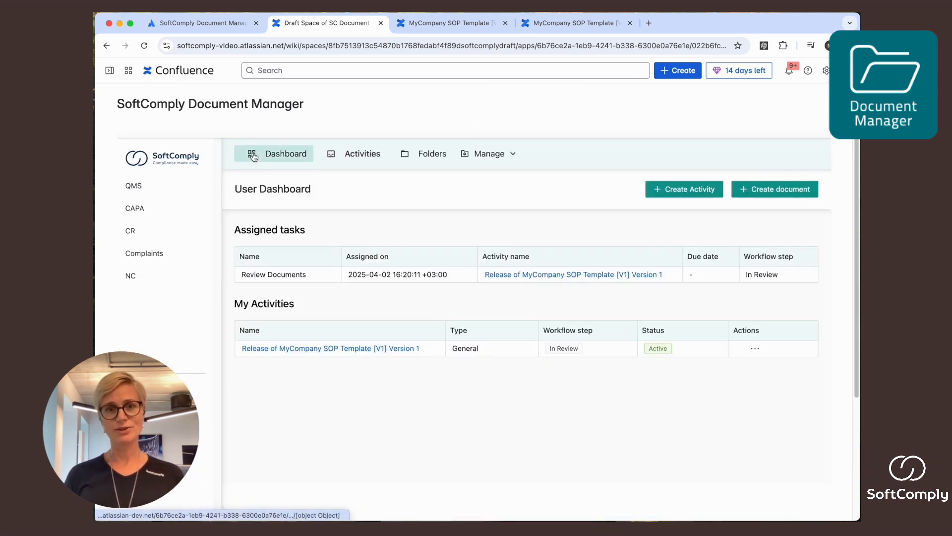
drag(241, 276, 273, 274)
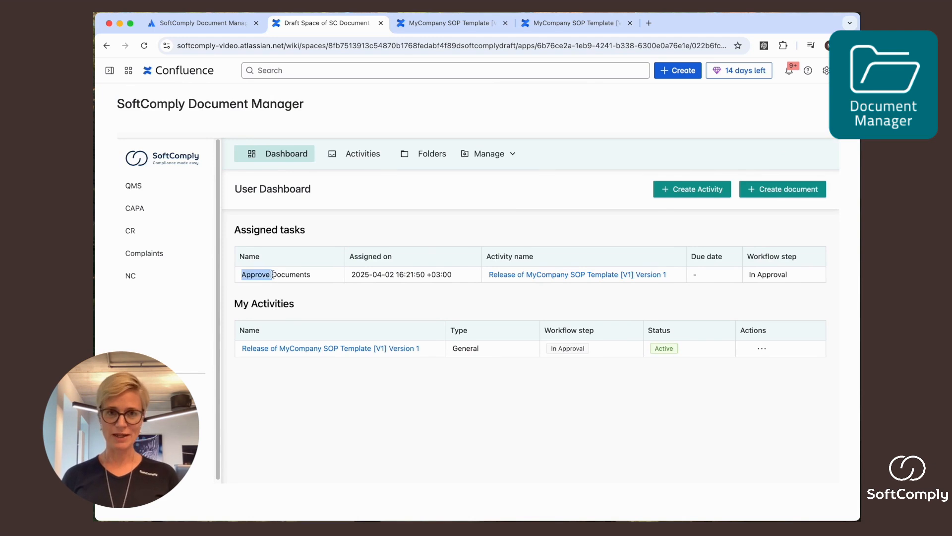
click(520, 276)
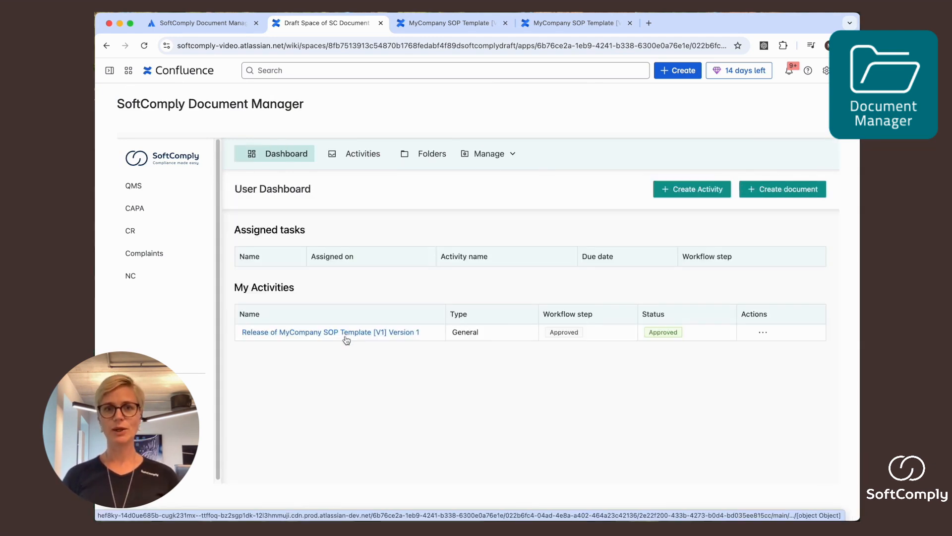
Step: Open the SOP template's release activity from My Activities and examine the status of its approval and review tasks
click(354, 332)
click(352, 319)
scroll(421, 378, down, 2)
scroll(421, 378, down, 2)
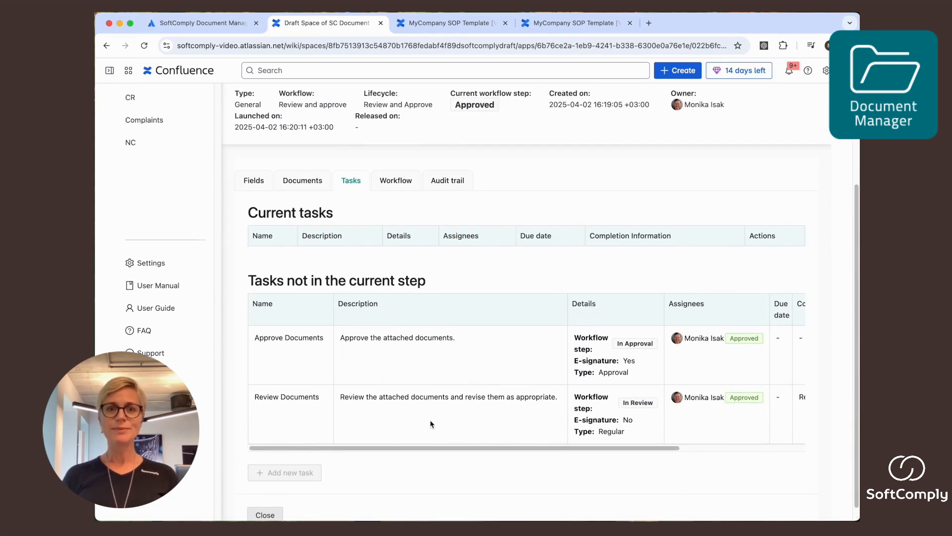
drag(430, 447, 404, 450)
Step: Open the MyCompany SOP Template [V1] page from the activity's documents and examine its change history table
scroll(388, 347, up, 5)
click(304, 314)
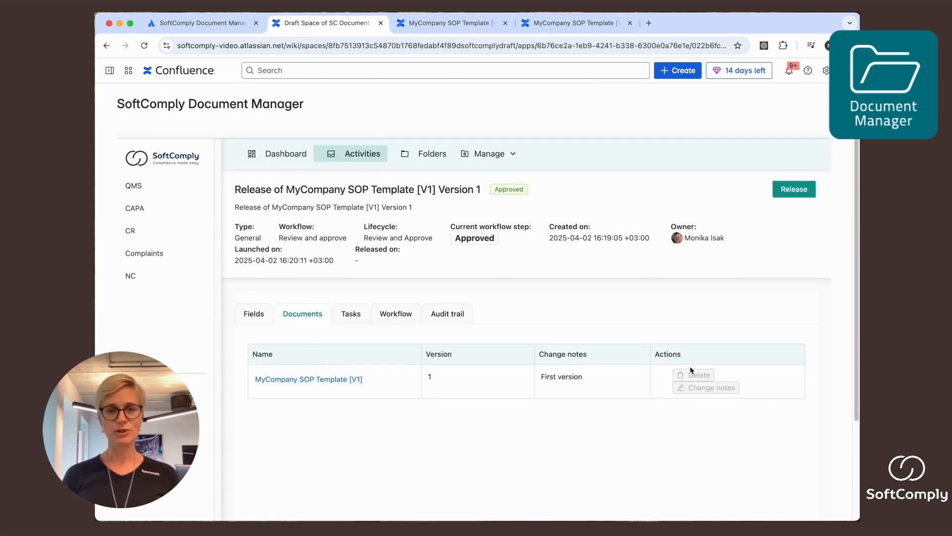
click(323, 381)
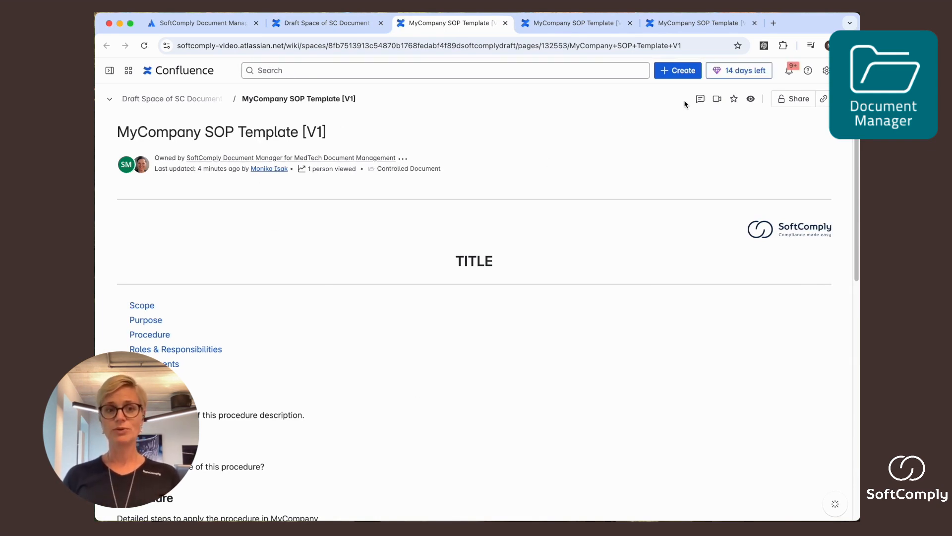
scroll(645, 239, down, 8)
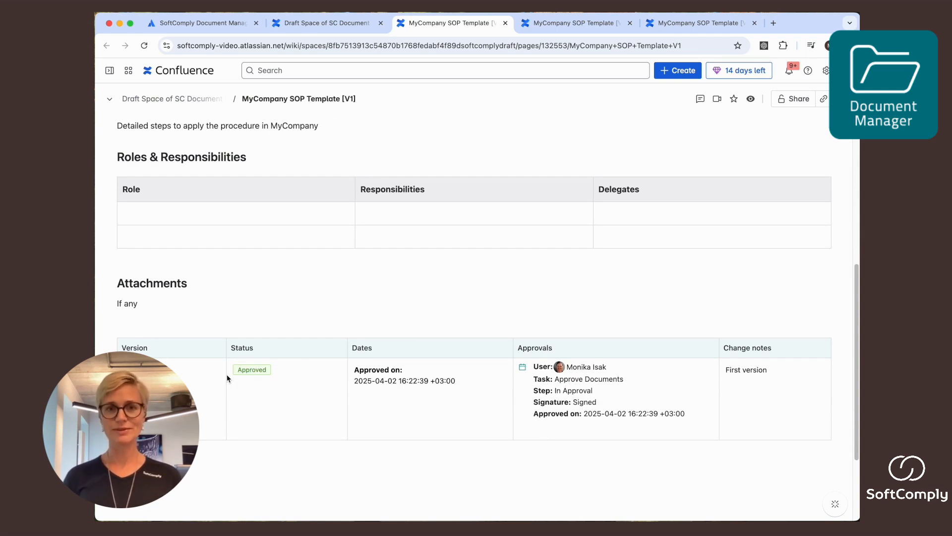
Step: Go back to the release activity and locate the SOP template under QMS in the Draft Space page tree
click(295, 24)
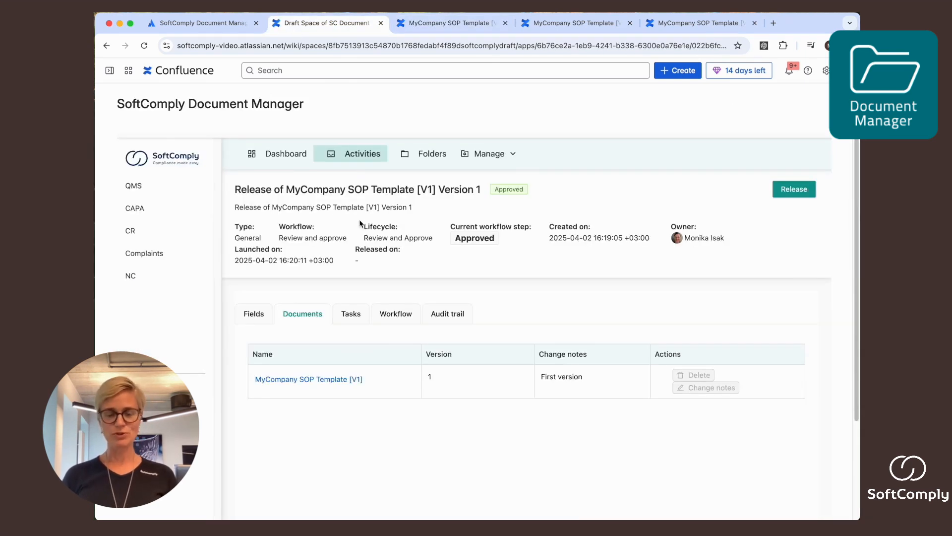
click(109, 70)
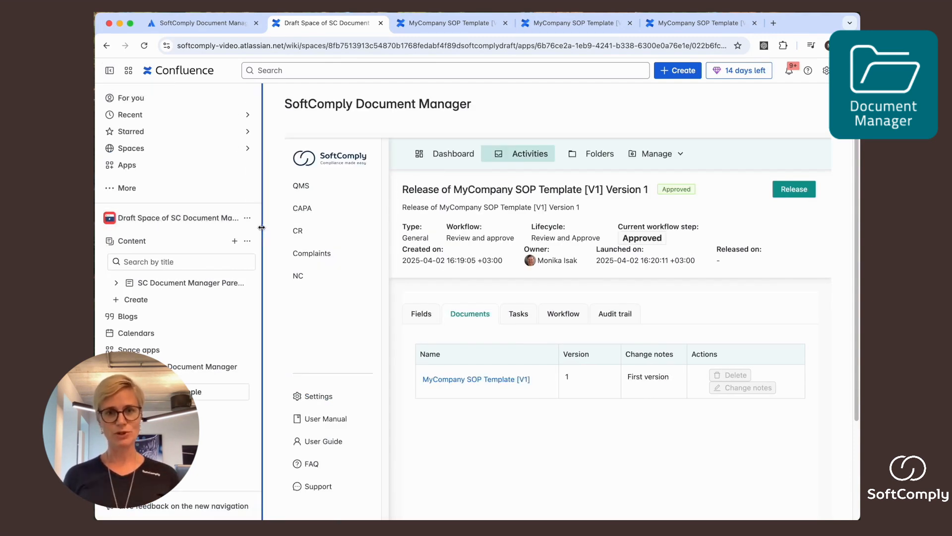
drag(263, 229, 296, 229)
click(118, 285)
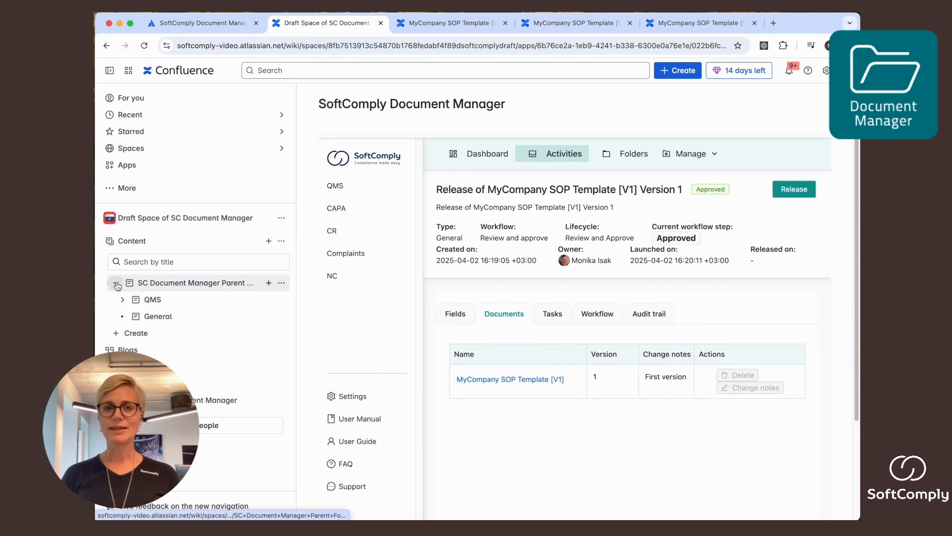
click(122, 300)
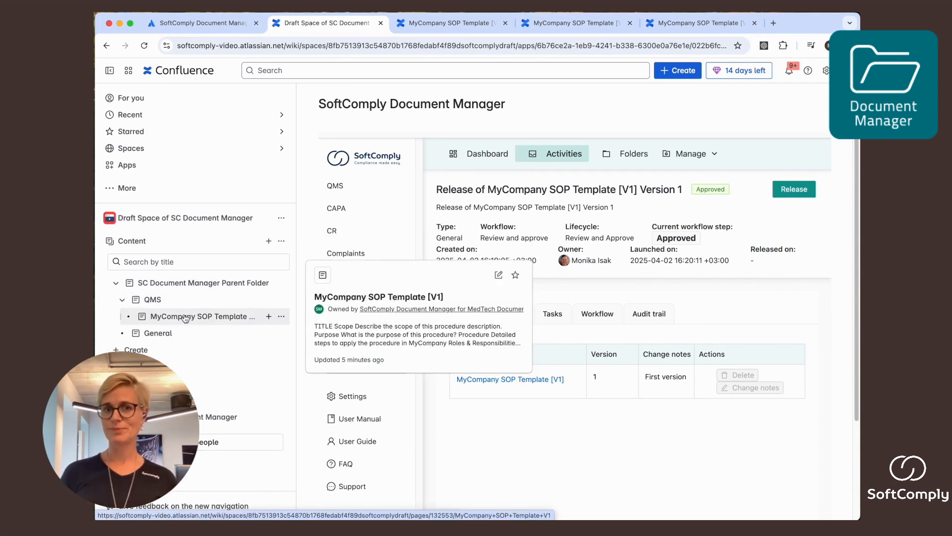
Step: Hide the space sidebar and release the activity for MyCompany SOP Template [V1] Version 1
drag(297, 110, 218, 110)
click(109, 70)
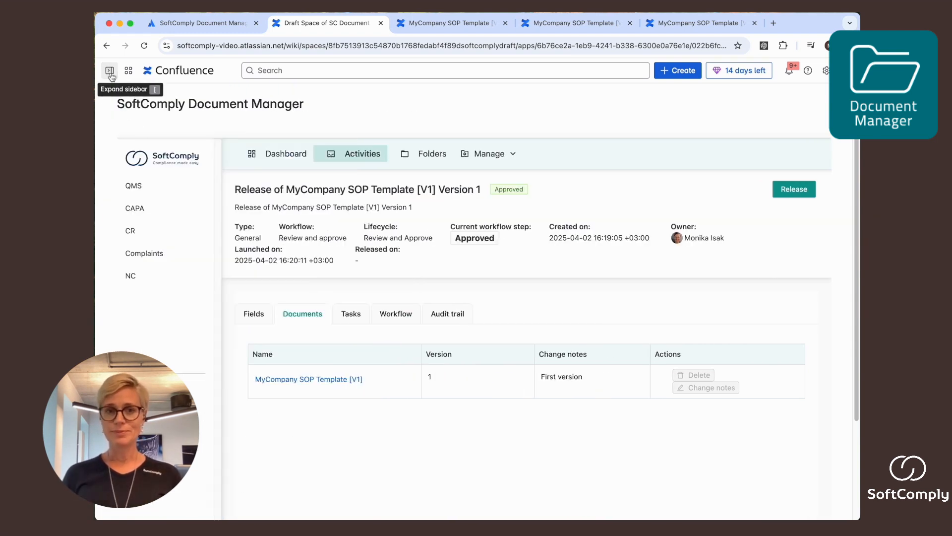
click(794, 190)
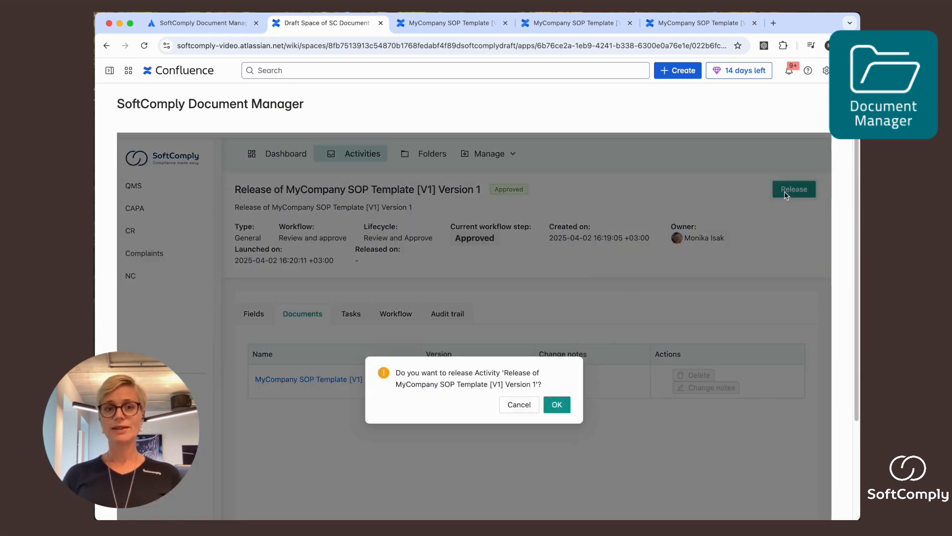
click(556, 406)
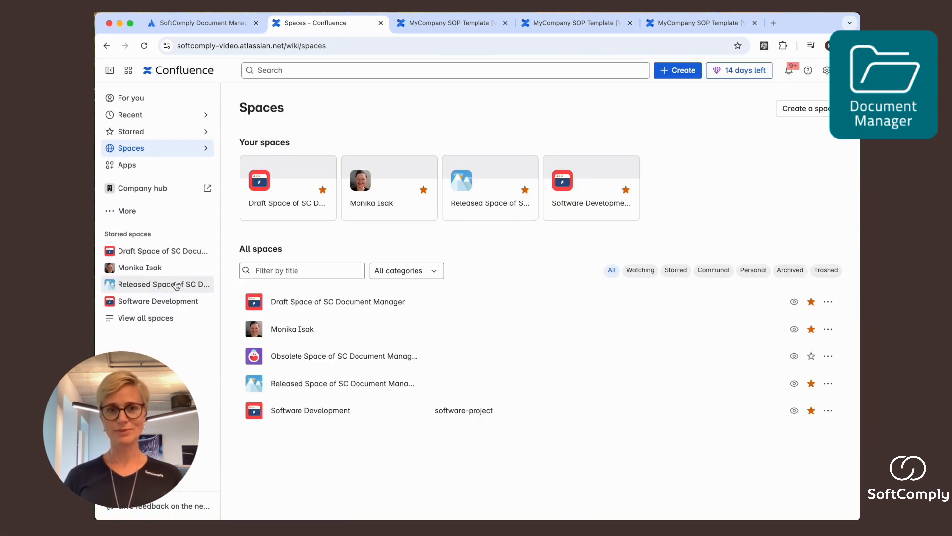
Step: In the Released Space of SC Document Manager, expand the parent folder and QMS and open MyCompany SOP Template [V1]
click(176, 286)
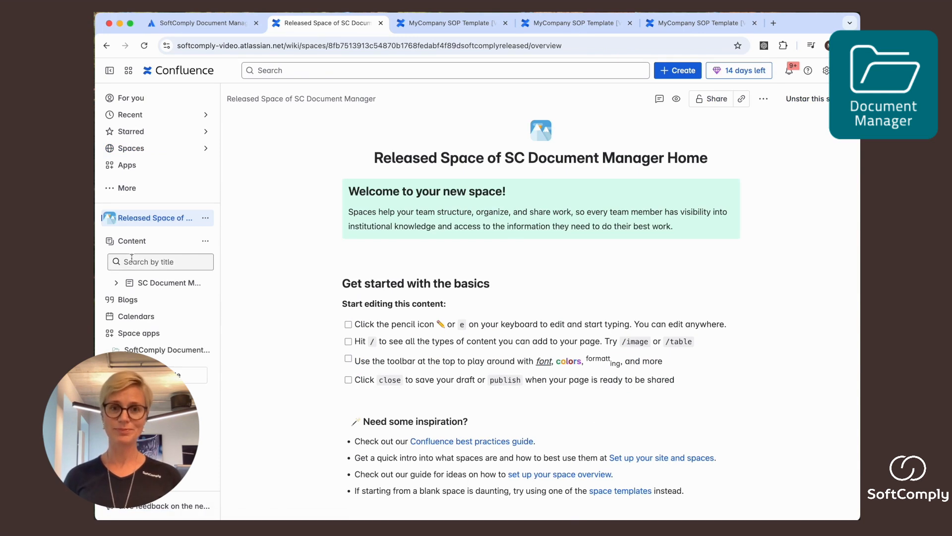
click(118, 282)
click(123, 300)
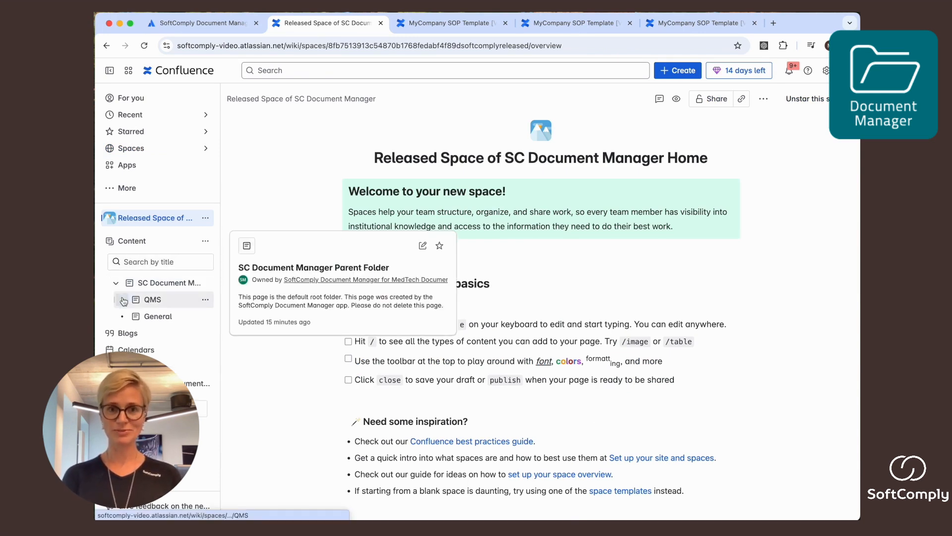
drag(221, 310, 324, 310)
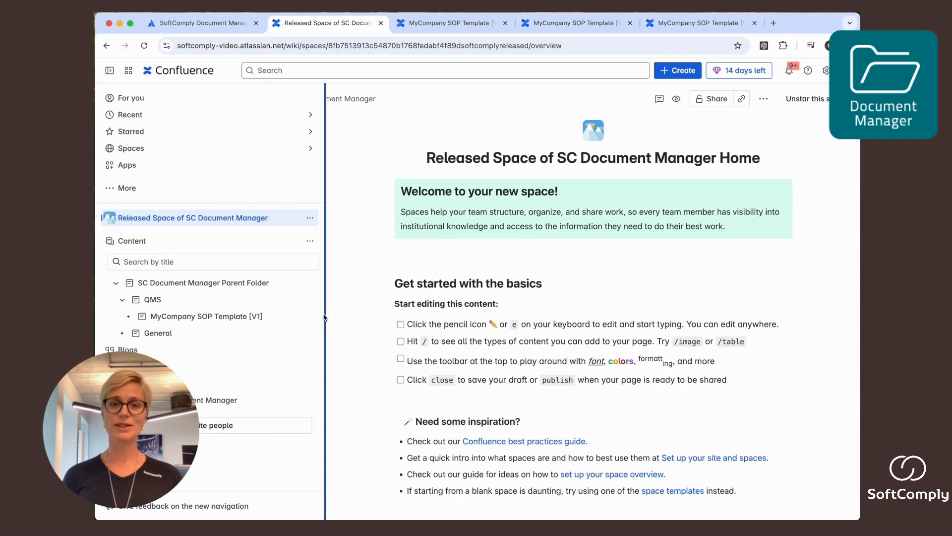
click(232, 320)
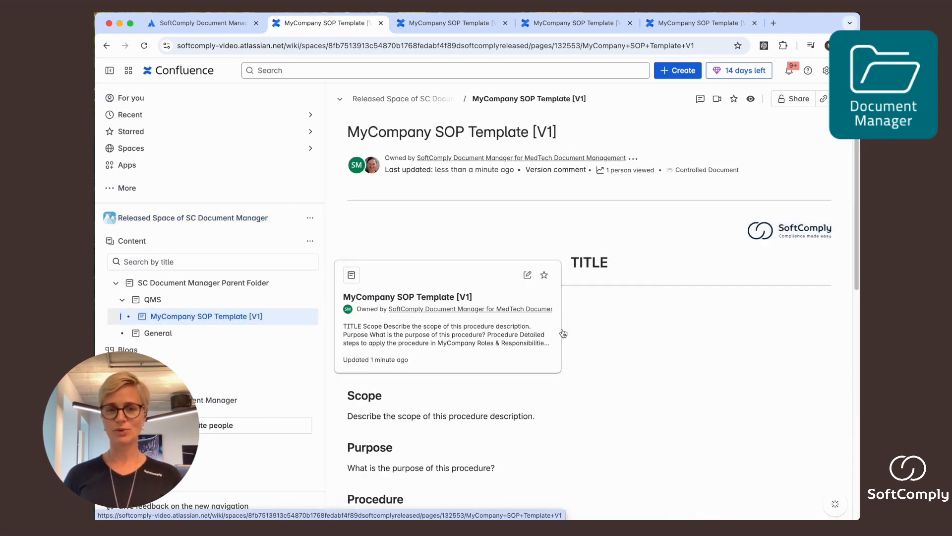